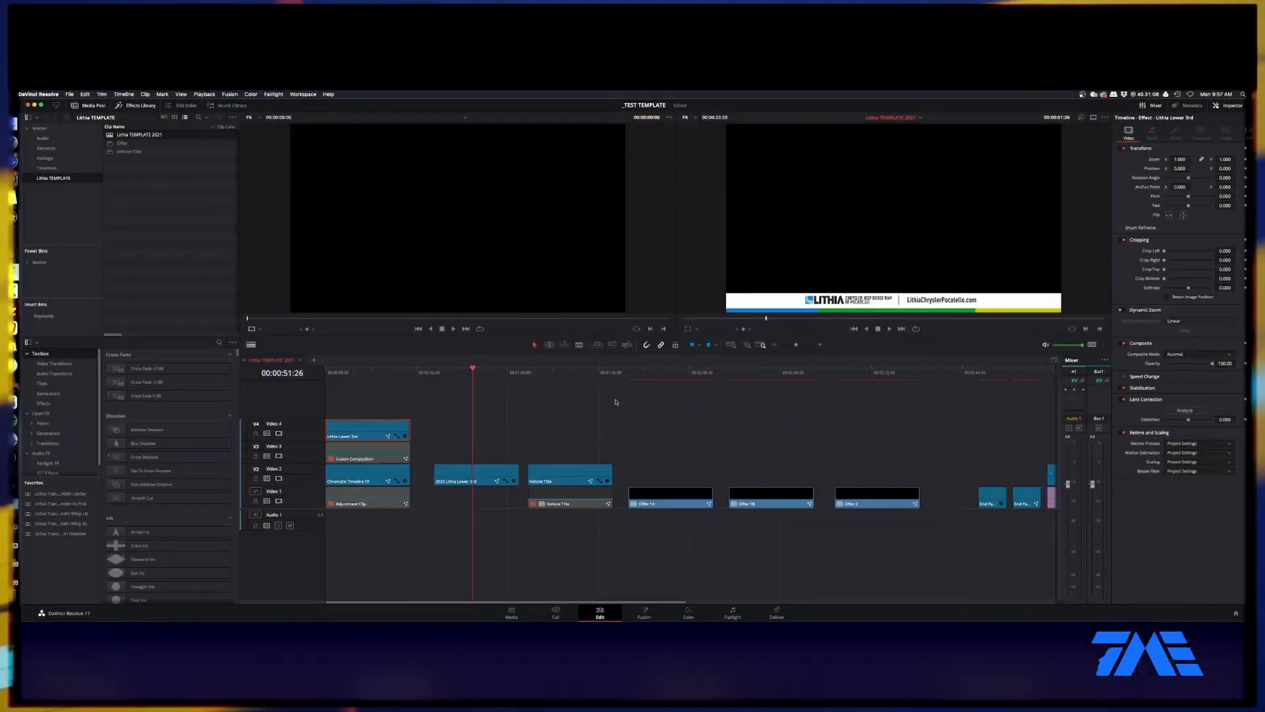
# Step: Preview the vehicle title and first offer sections of the template timeline
pyautogui.click(566, 372)
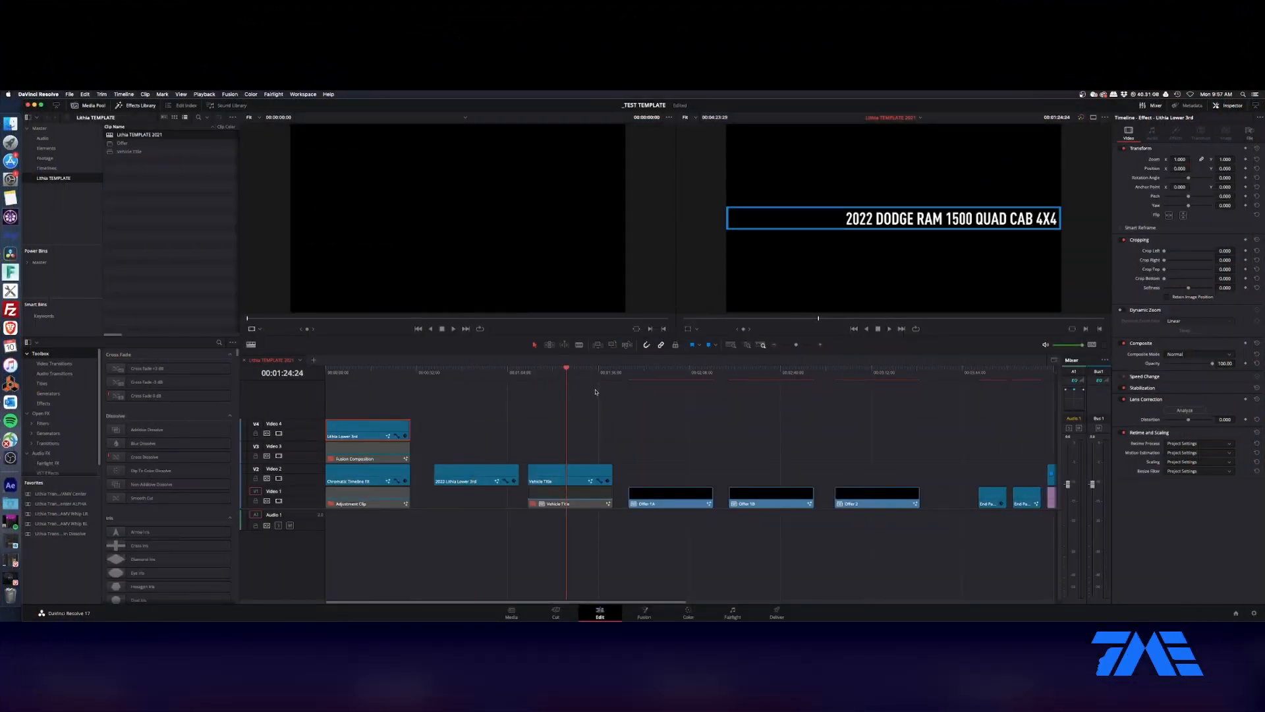
pyautogui.click(658, 379)
pyautogui.moveTo(654, 374); pyautogui.dragTo(629, 377)
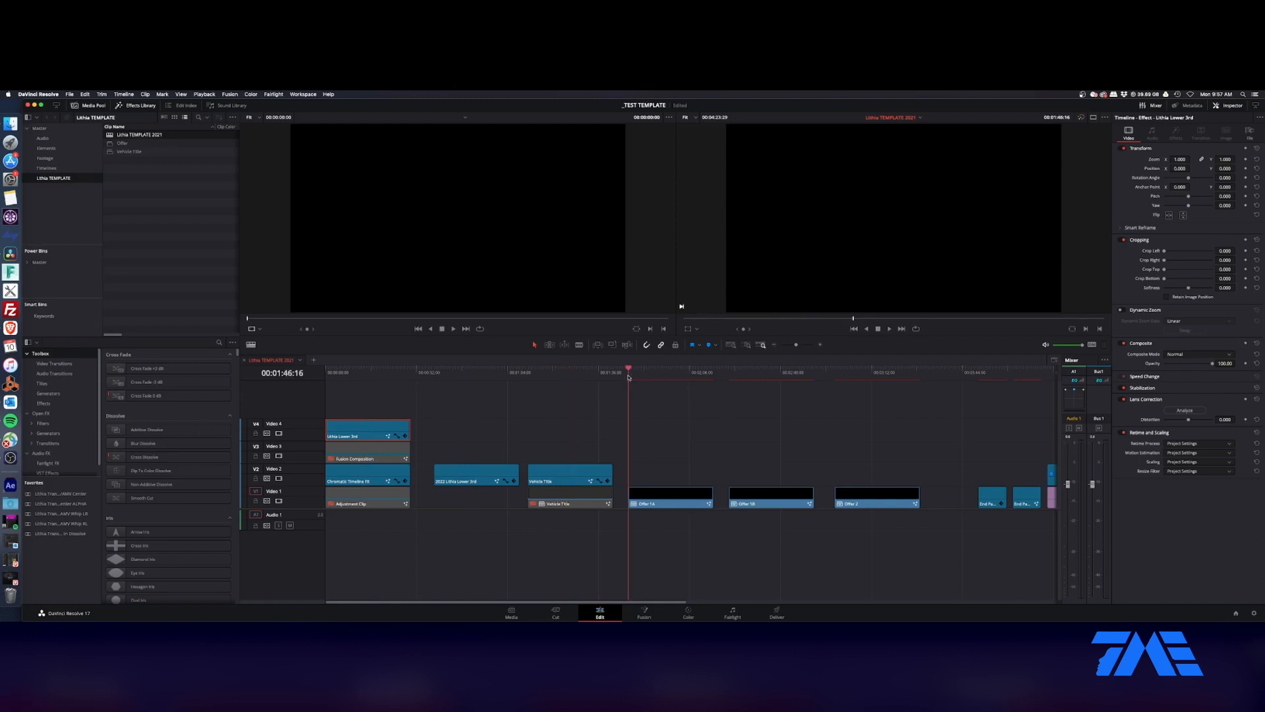
pyautogui.press('space')
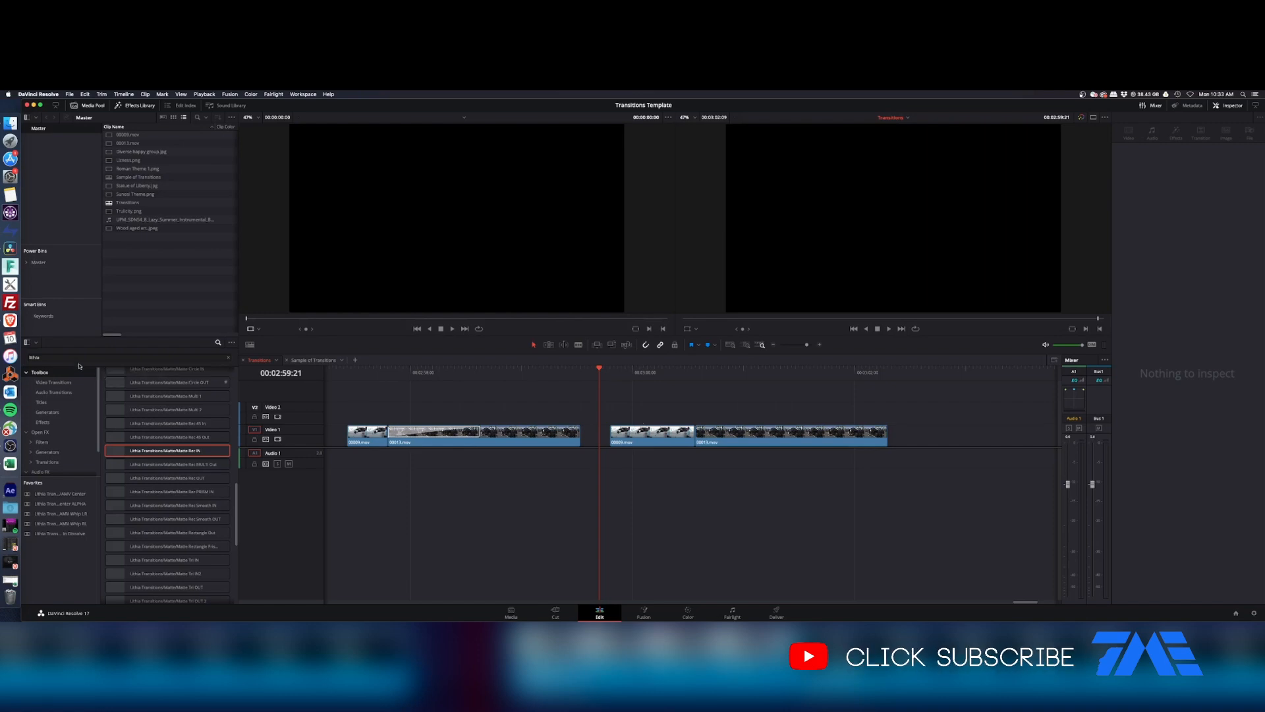
# Step: Clear the effects search and browse the built-in video transitions from Dissolve through Wipe
pyautogui.scroll(3, 232, 469)
pyautogui.scroll(5, 232, 469)
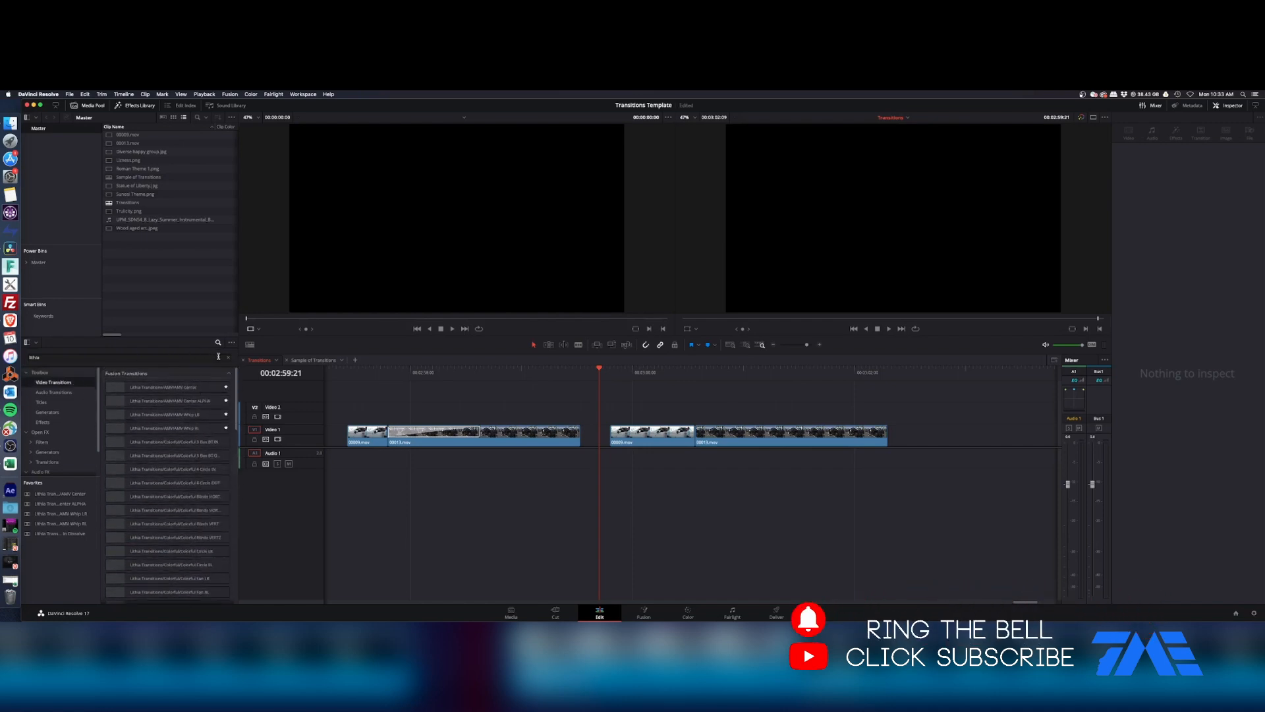
pyautogui.click(228, 359)
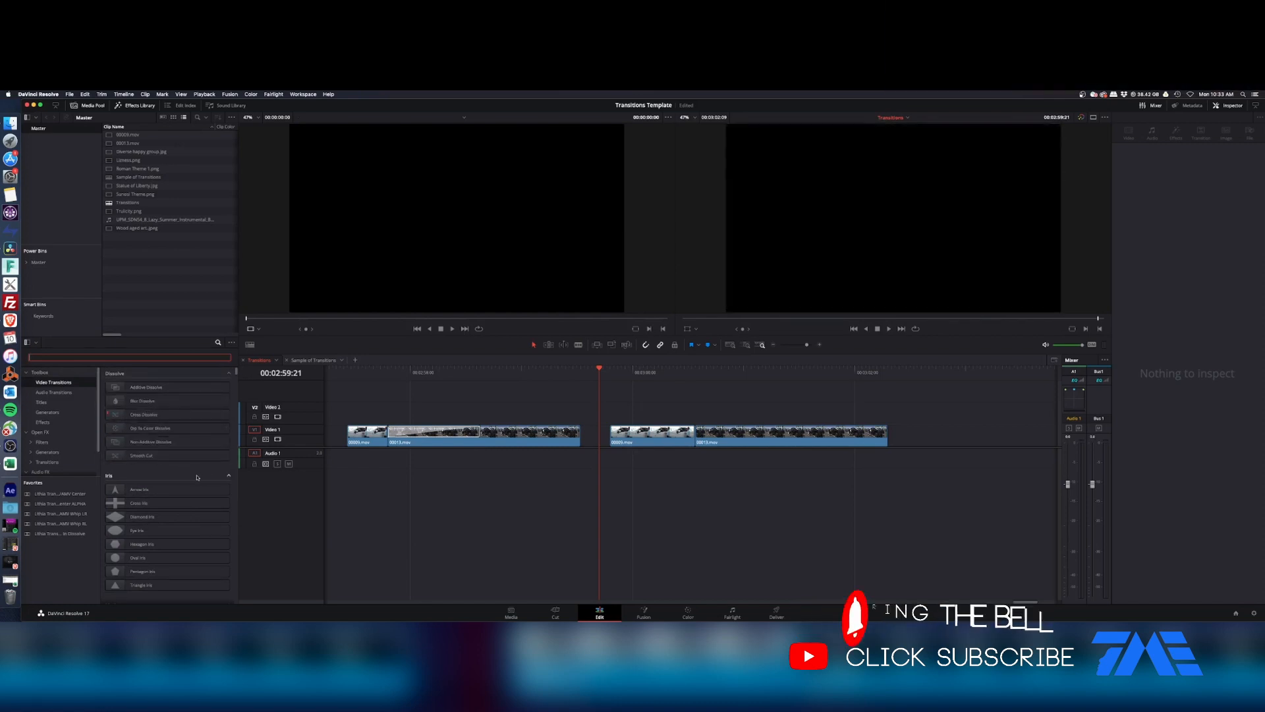
pyautogui.scroll(-5, 197, 477)
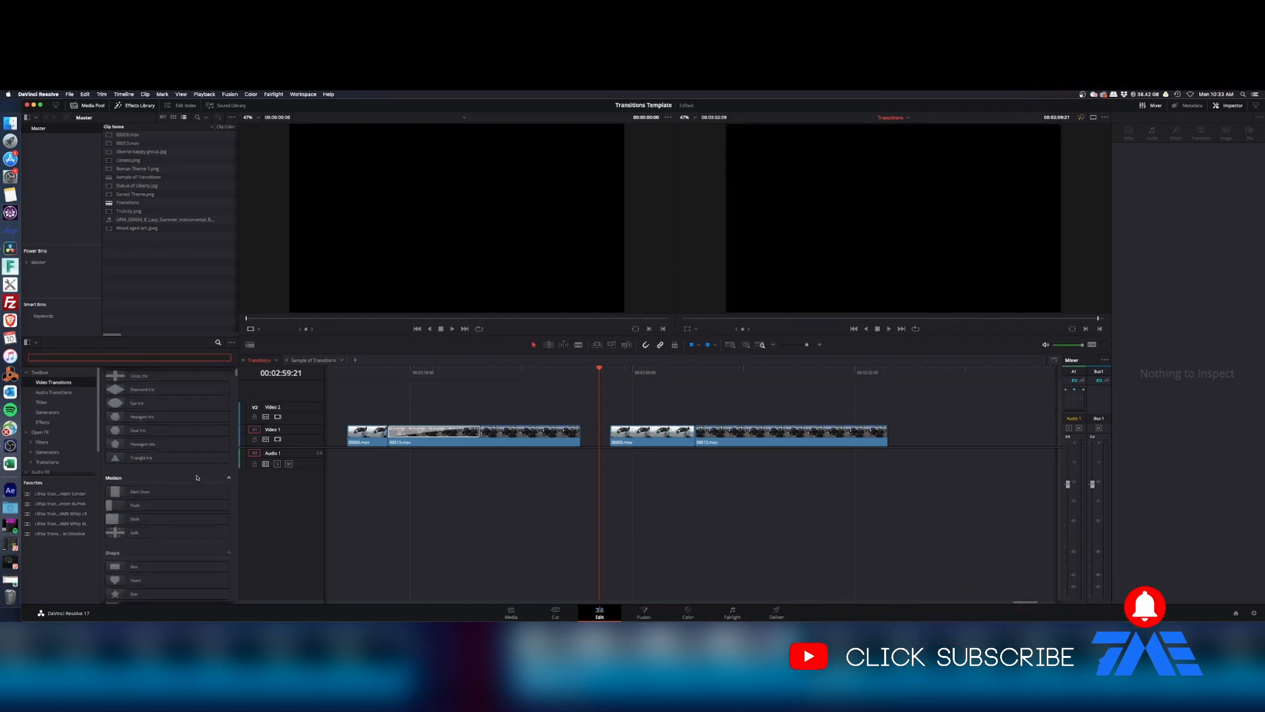
pyautogui.scroll(-4, 198, 477)
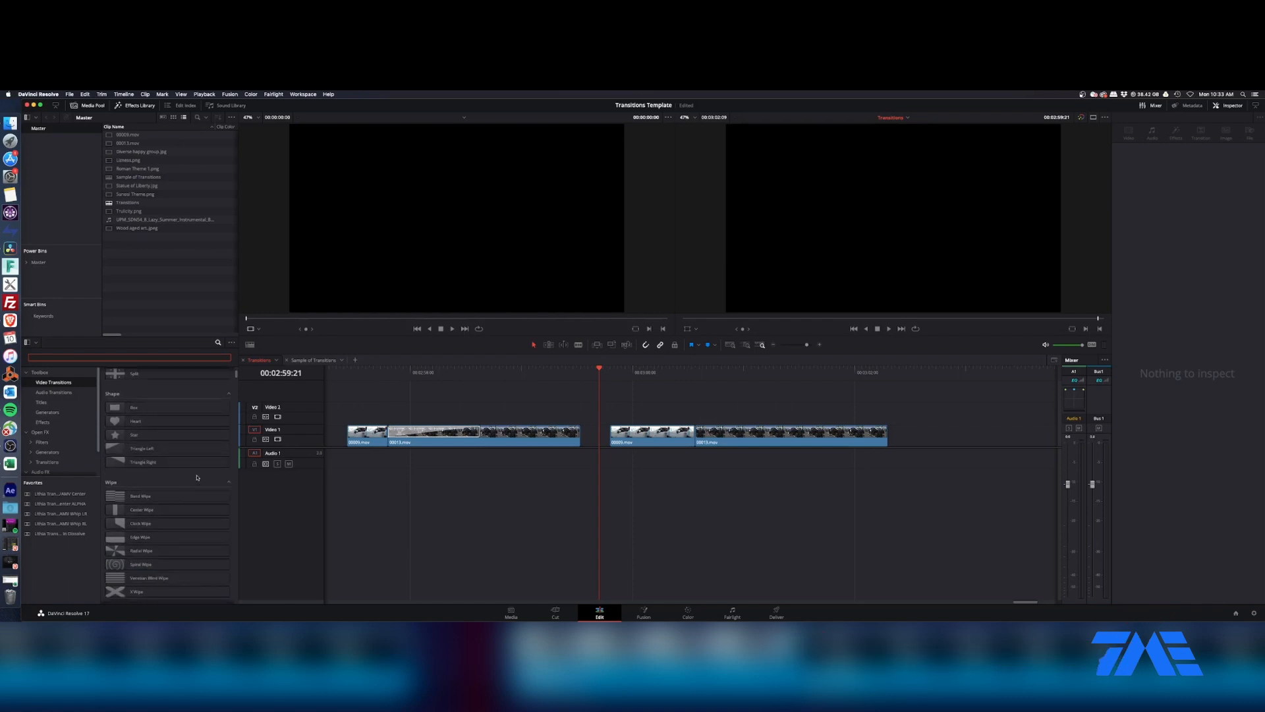
pyautogui.scroll(-4, 197, 477)
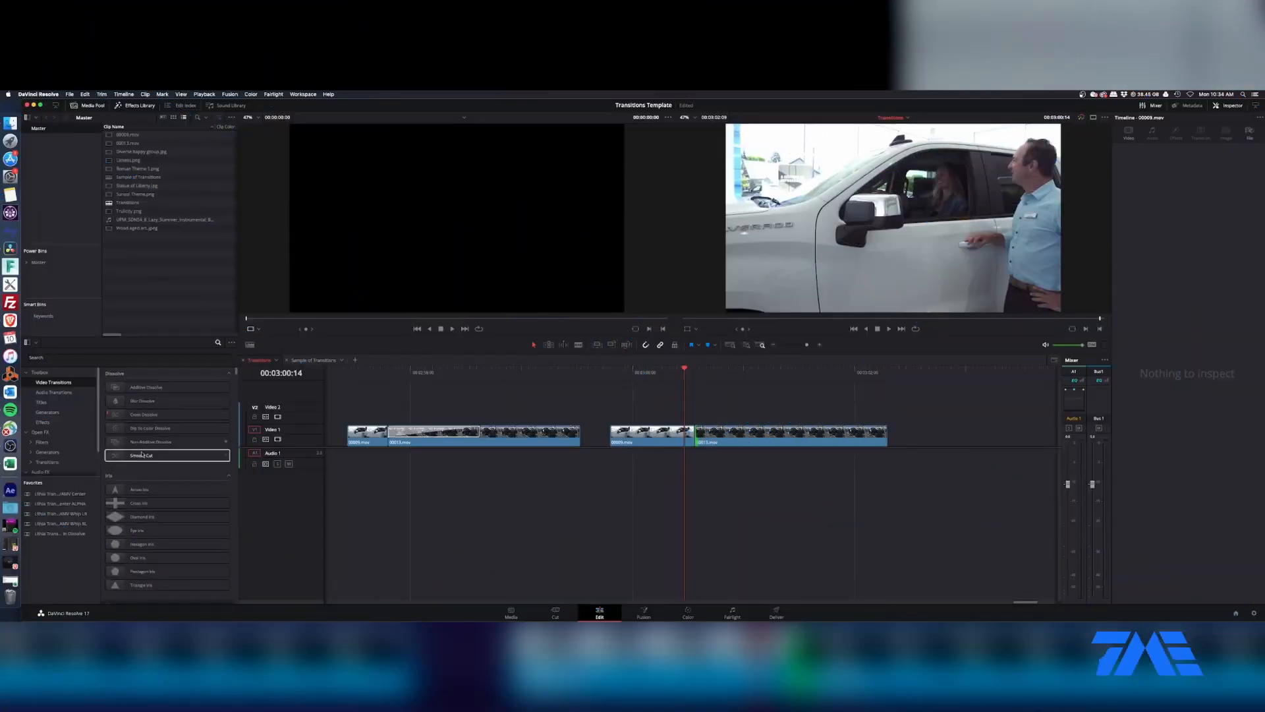
# Step: Apply a Cross Dissolve at the cut between the second pair of clips and set its duration to 20 frames
pyautogui.moveTo(143, 415); pyautogui.dragTo(729, 437)
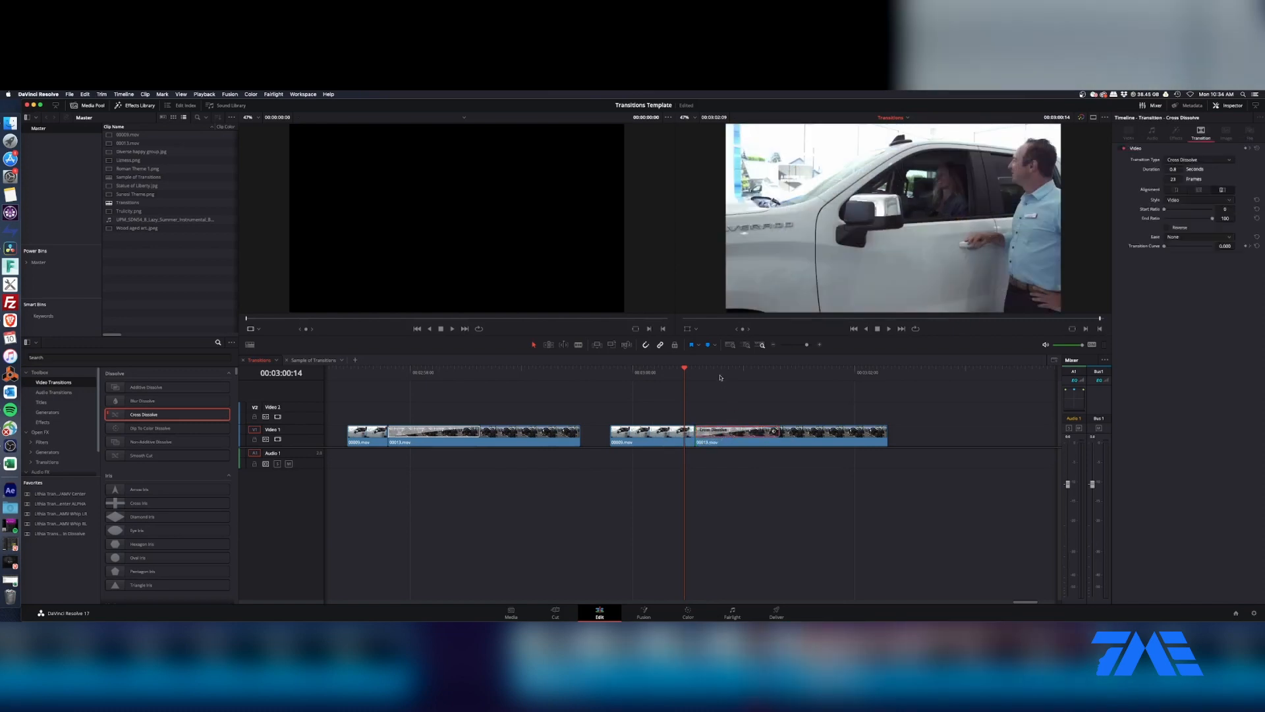
pyautogui.click(720, 378)
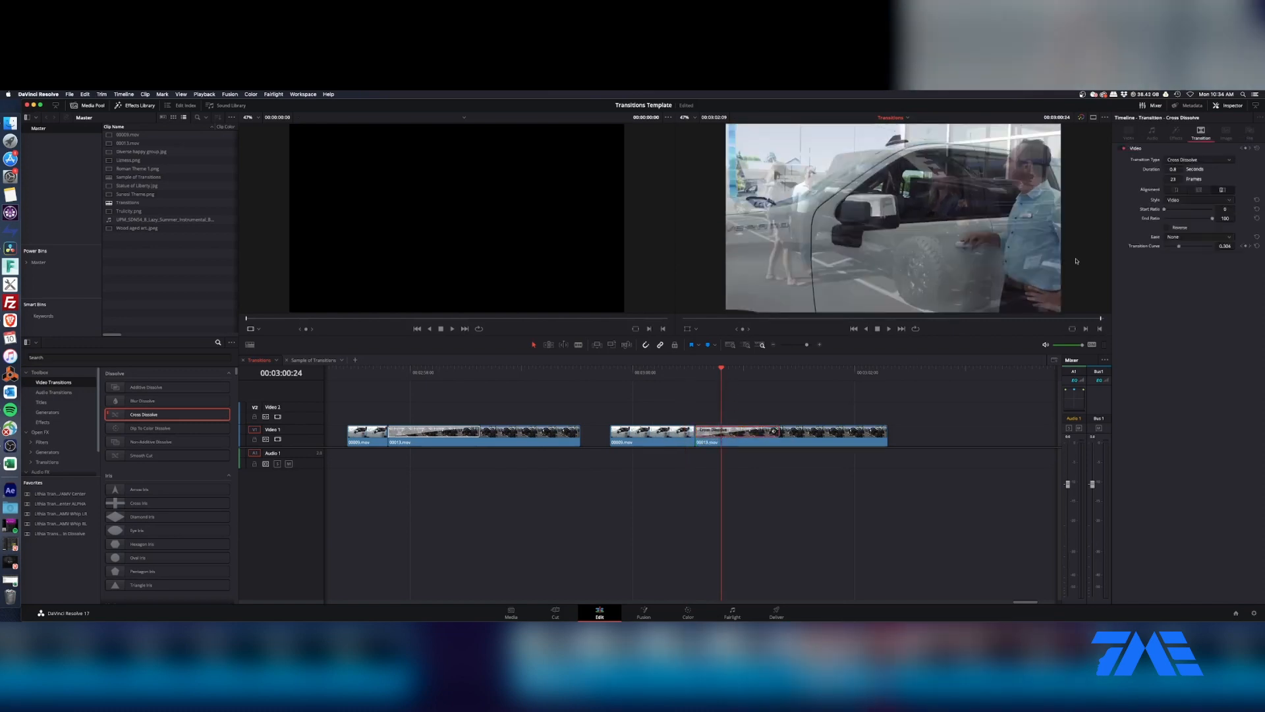
pyautogui.click(1171, 180)
pyautogui.write('20')
pyautogui.press('Return')
# Step: Convert the transition to a Fusion Cross Dissolve and open it on the Fusion page
pyautogui.rightClick(732, 433)
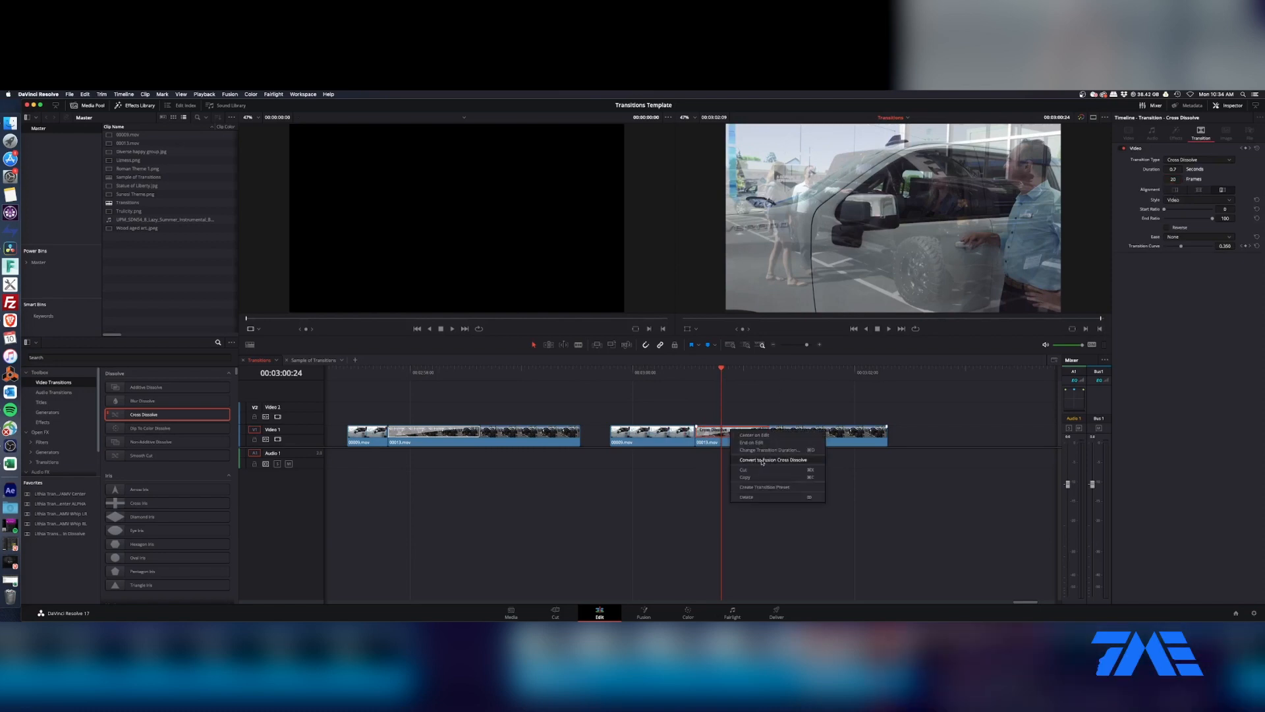
pyautogui.click(762, 460)
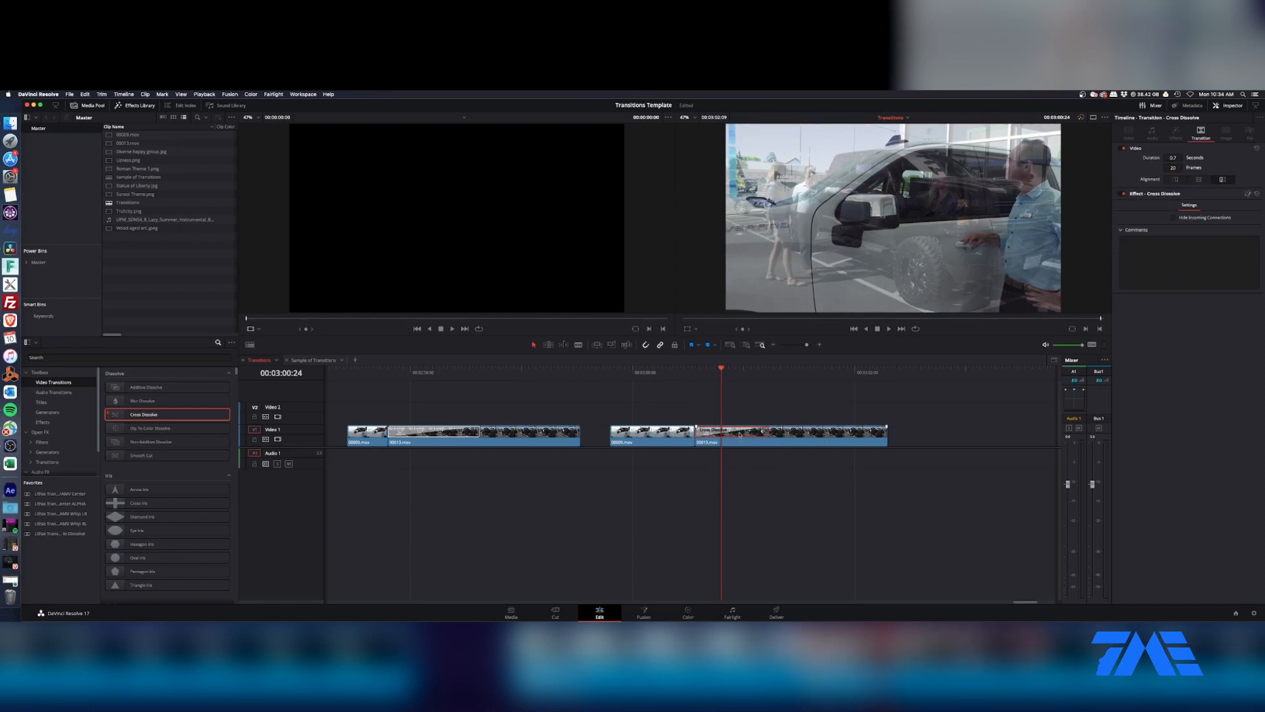
pyautogui.rightClick(740, 434)
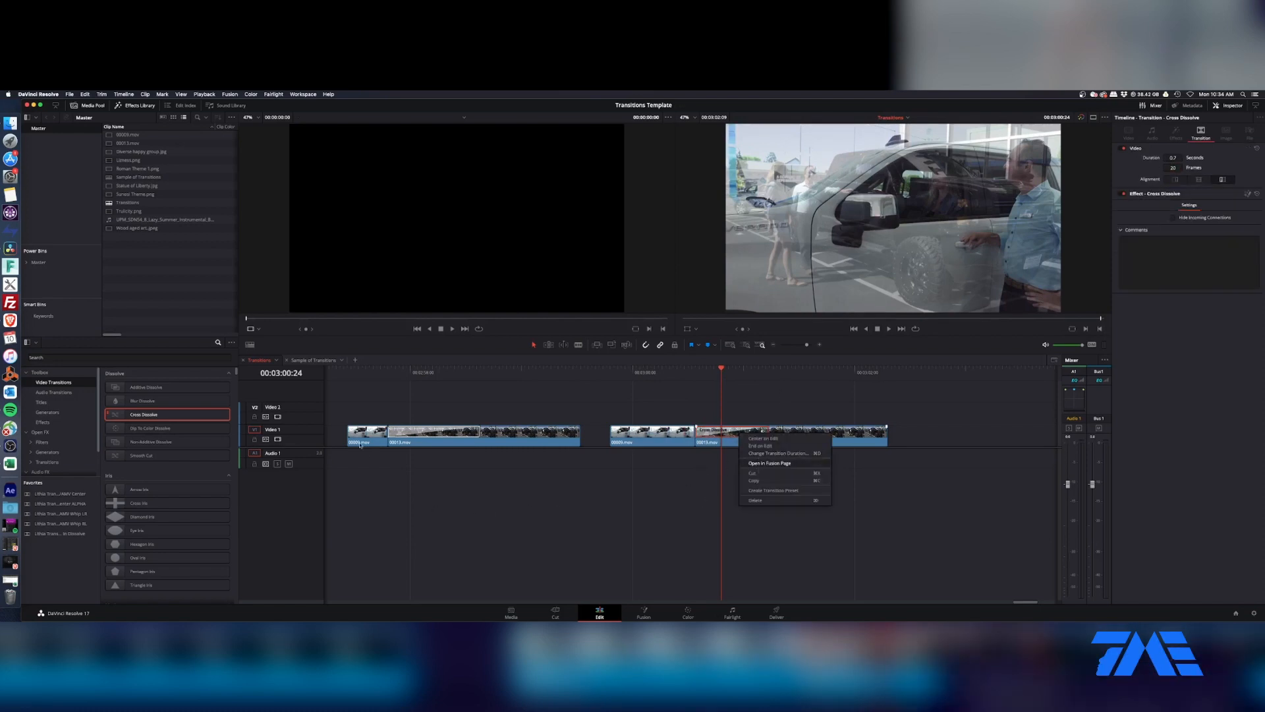
pyautogui.click(769, 463)
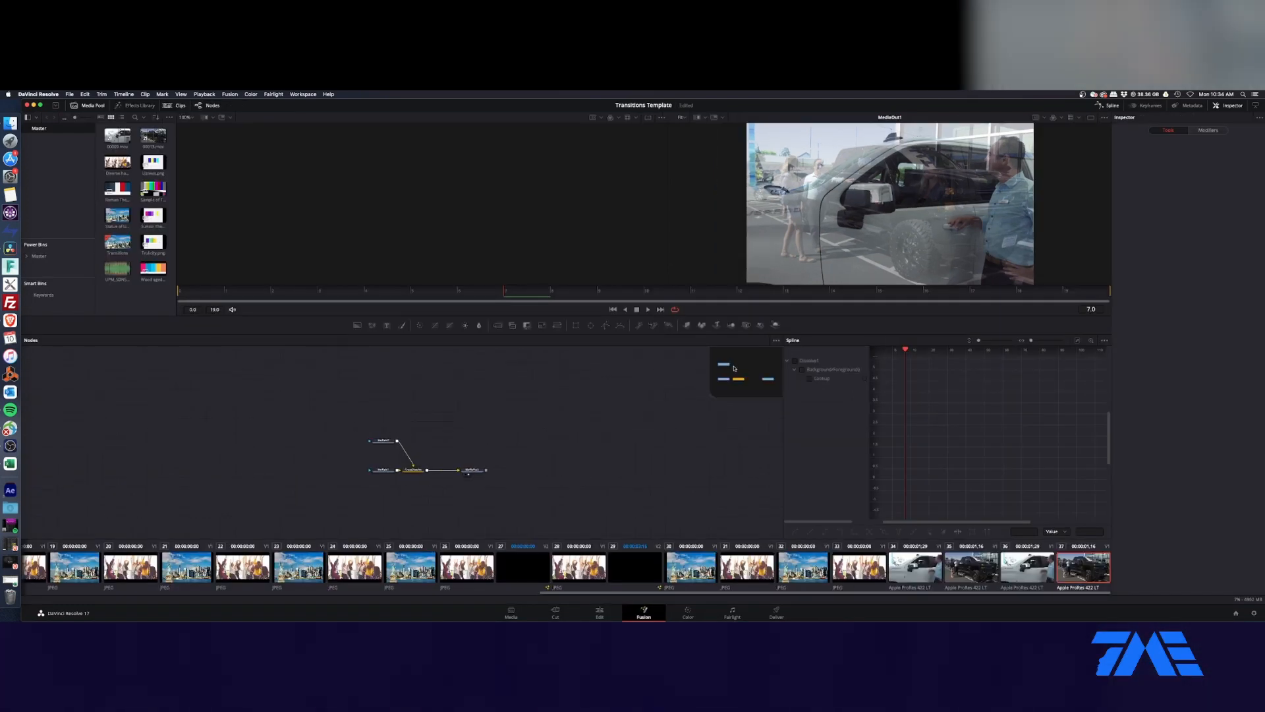
# Step: Spread the media input and output nodes apart and delete the cross dissolve node between them
pyautogui.moveTo(490, 469); pyautogui.dragTo(652, 470)
pyautogui.moveTo(396, 424)
pyautogui.mouseDown()
pyautogui.moveTo(360, 487)
pyautogui.moveTo(294, 470)
pyautogui.mouseUp()
pyautogui.click(416, 469)
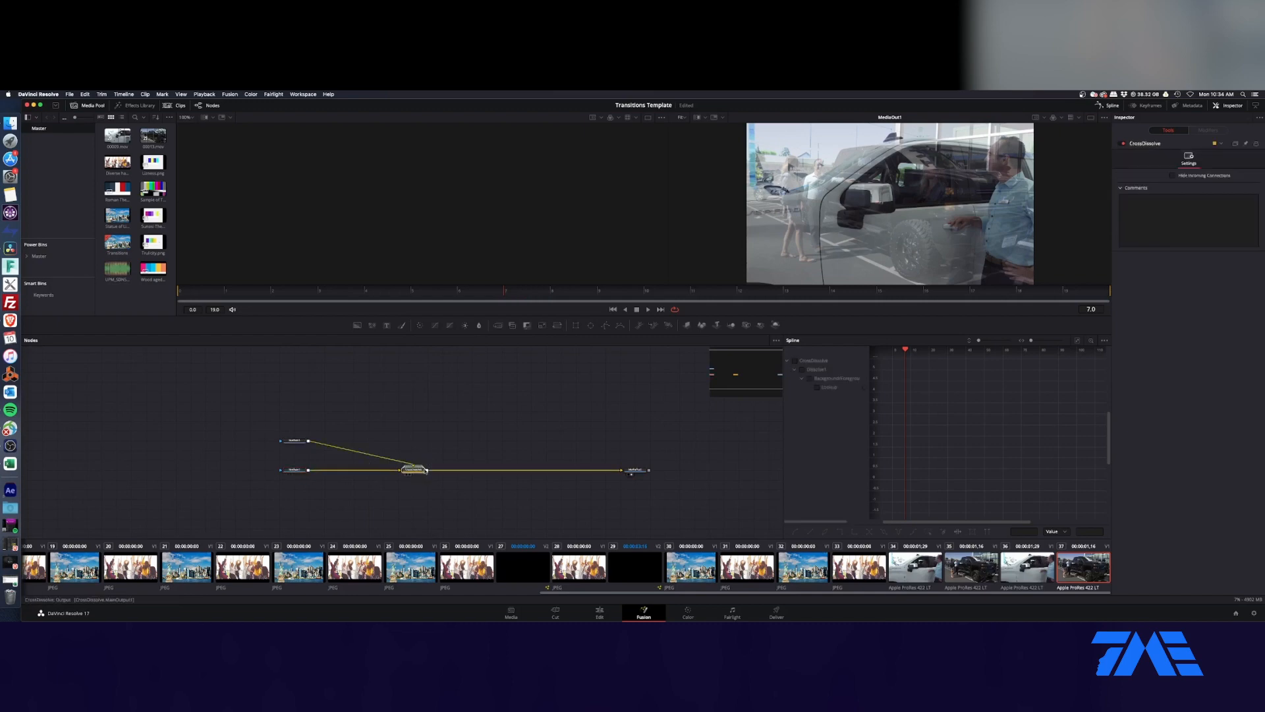
pyautogui.press('Delete')
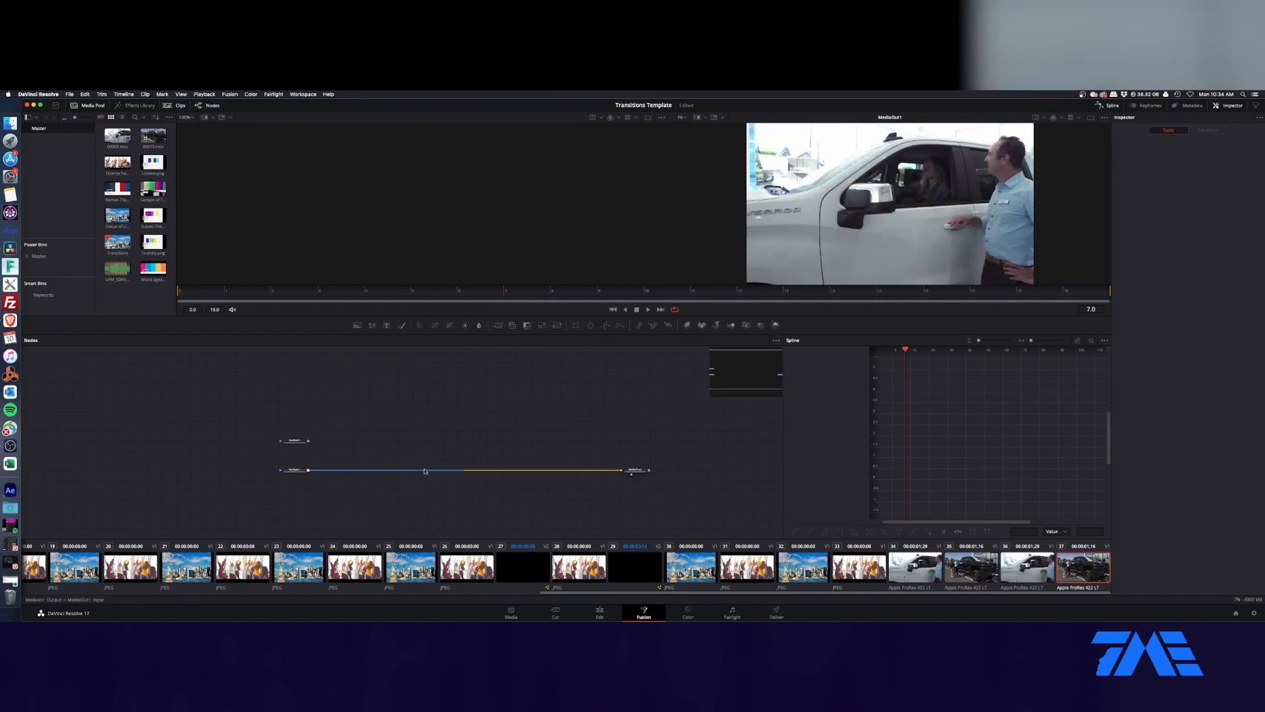
# Step: Display MediaIn1 in the first viewer and MediaIn2 in the second viewer
pyautogui.click(295, 470)
pyautogui.press('1')
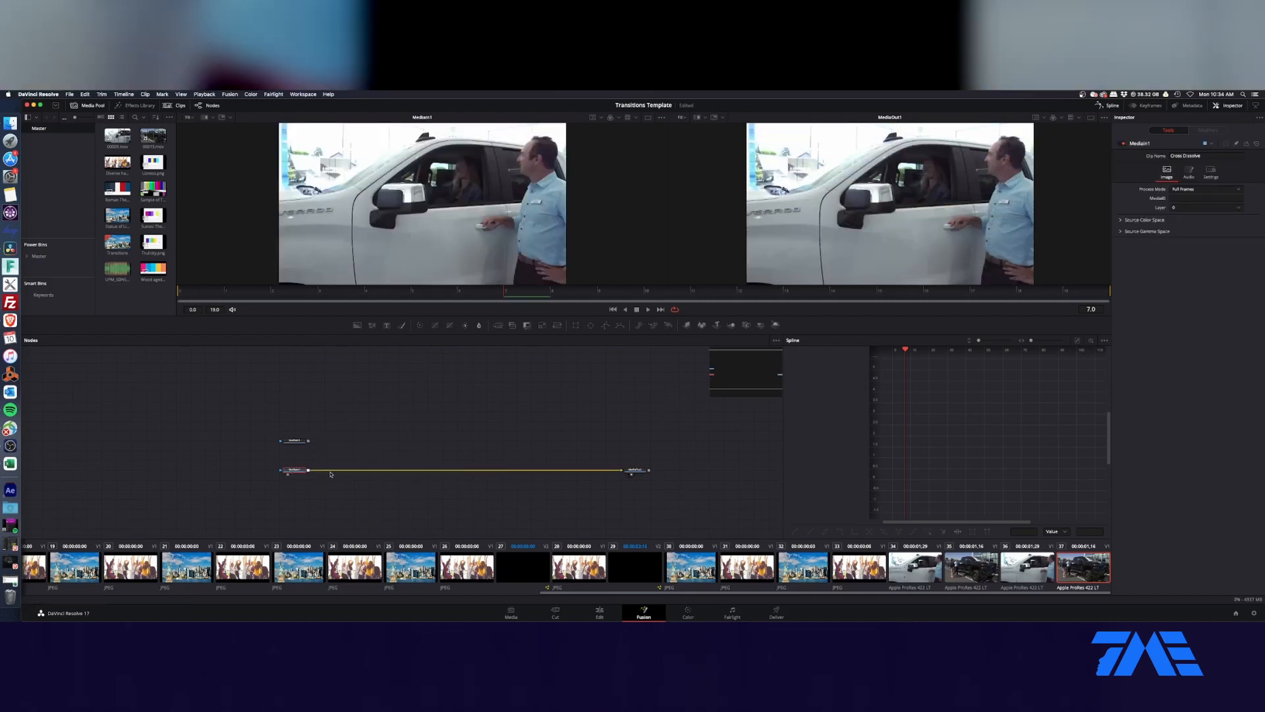
pyautogui.click(295, 440)
pyautogui.press('2')
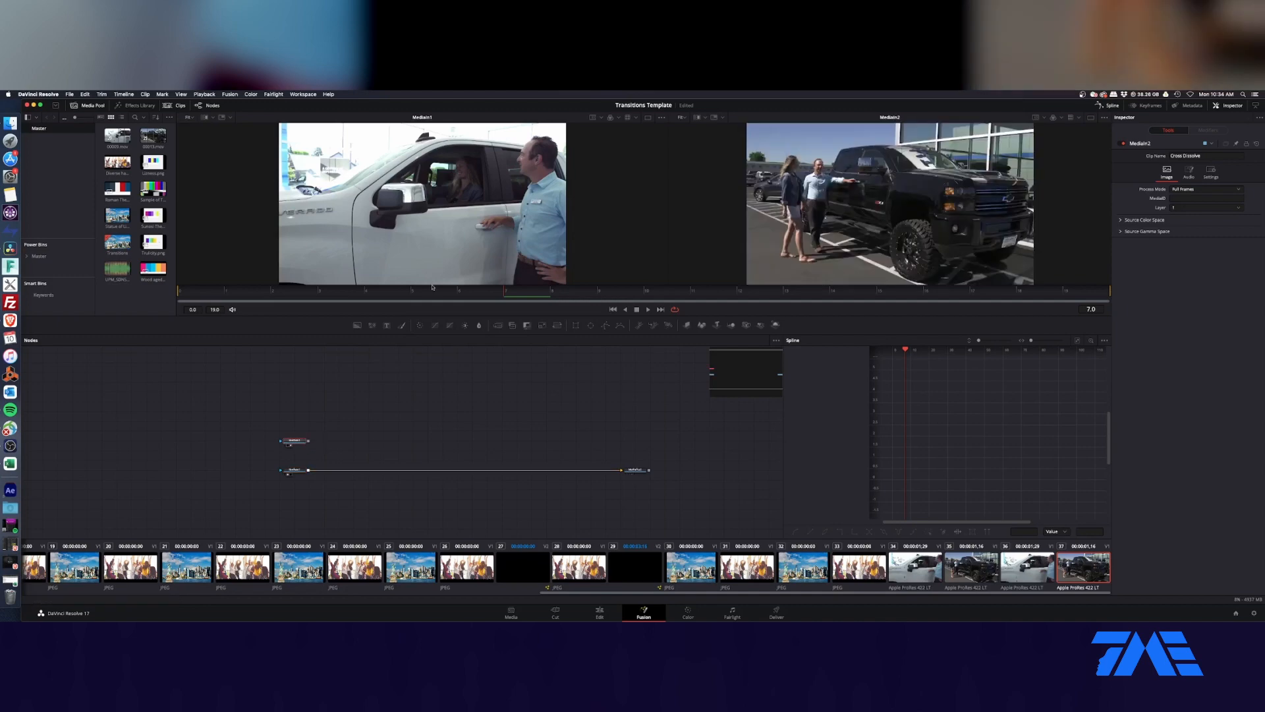
pyautogui.click(295, 470)
pyautogui.click(296, 443)
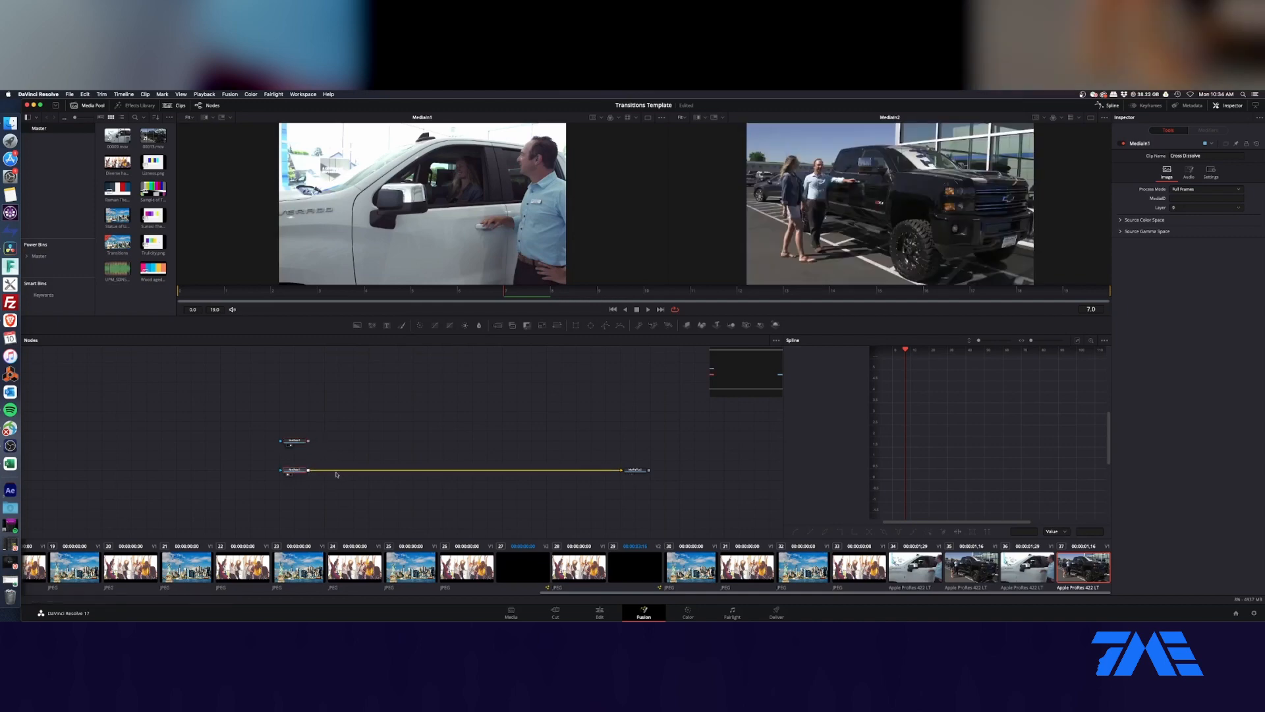
# Step: Add a Transform node, rename it MUX, and connect MediaIn2 to it
pyautogui.moveTo(558, 325); pyautogui.dragTo(369, 441)
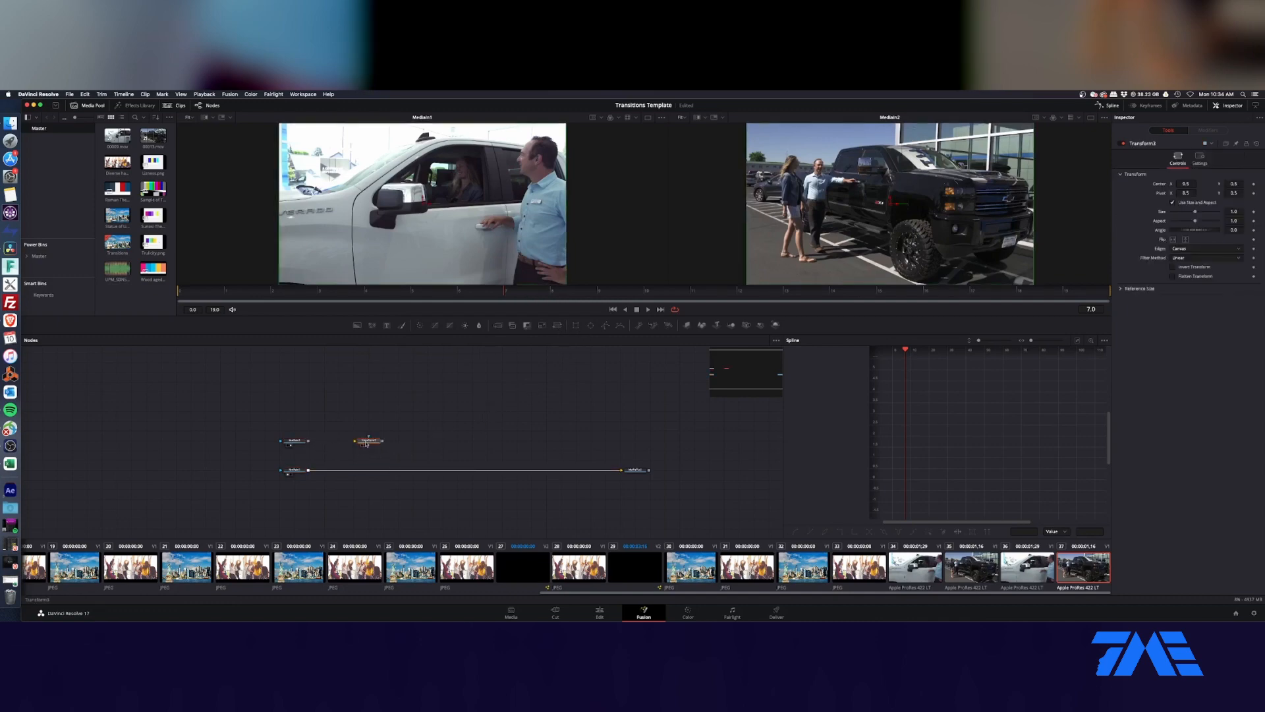
pyautogui.press('F2')
pyautogui.write('MUX')
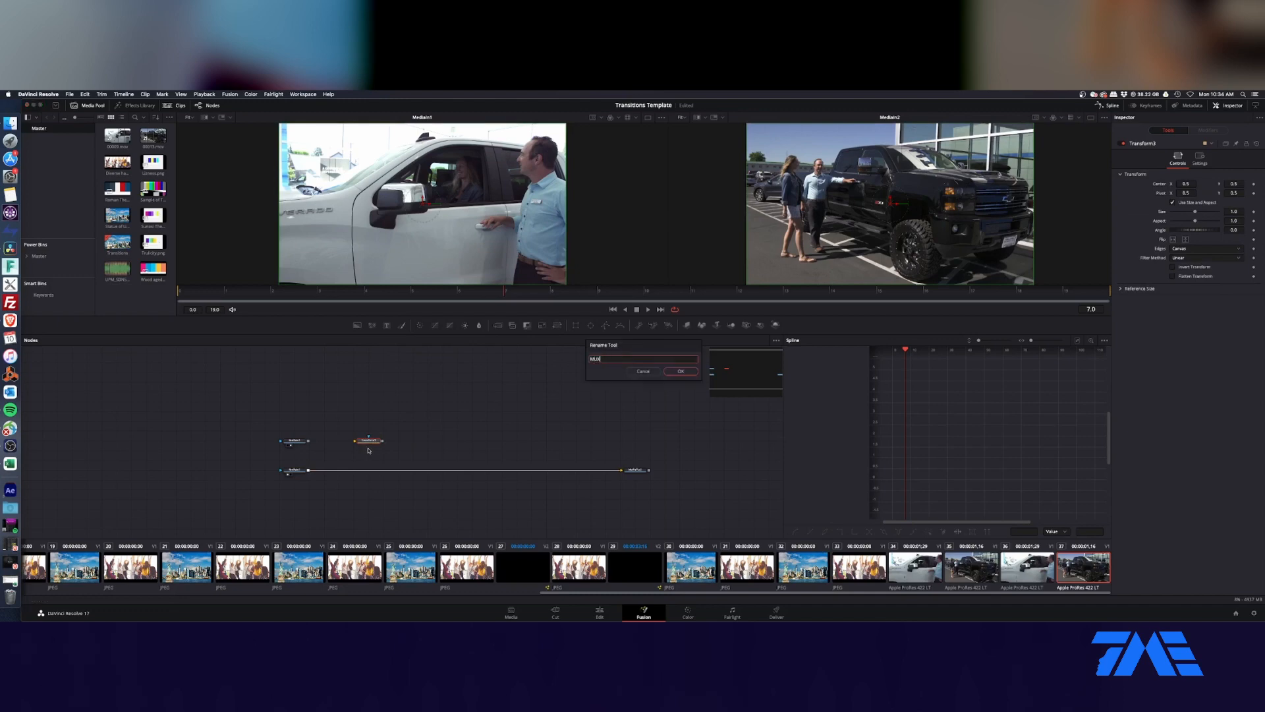
pyautogui.press('Return')
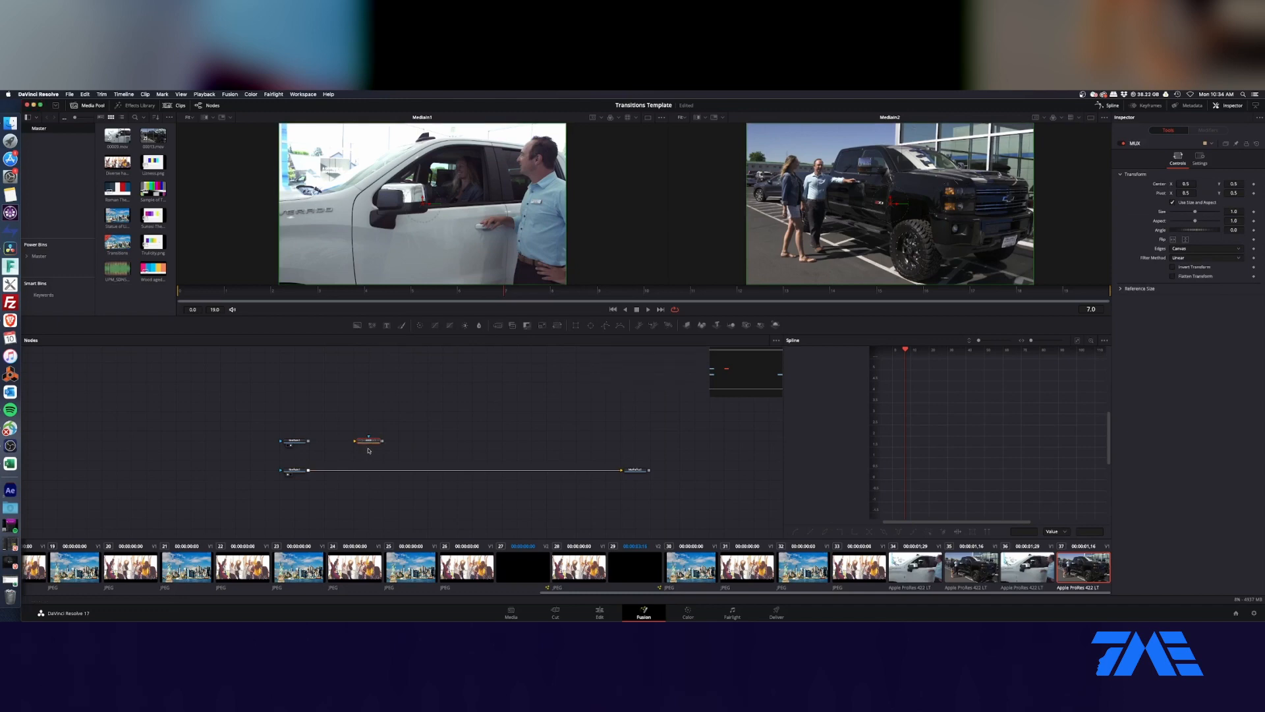
pyautogui.moveTo(307, 440); pyautogui.dragTo(356, 440)
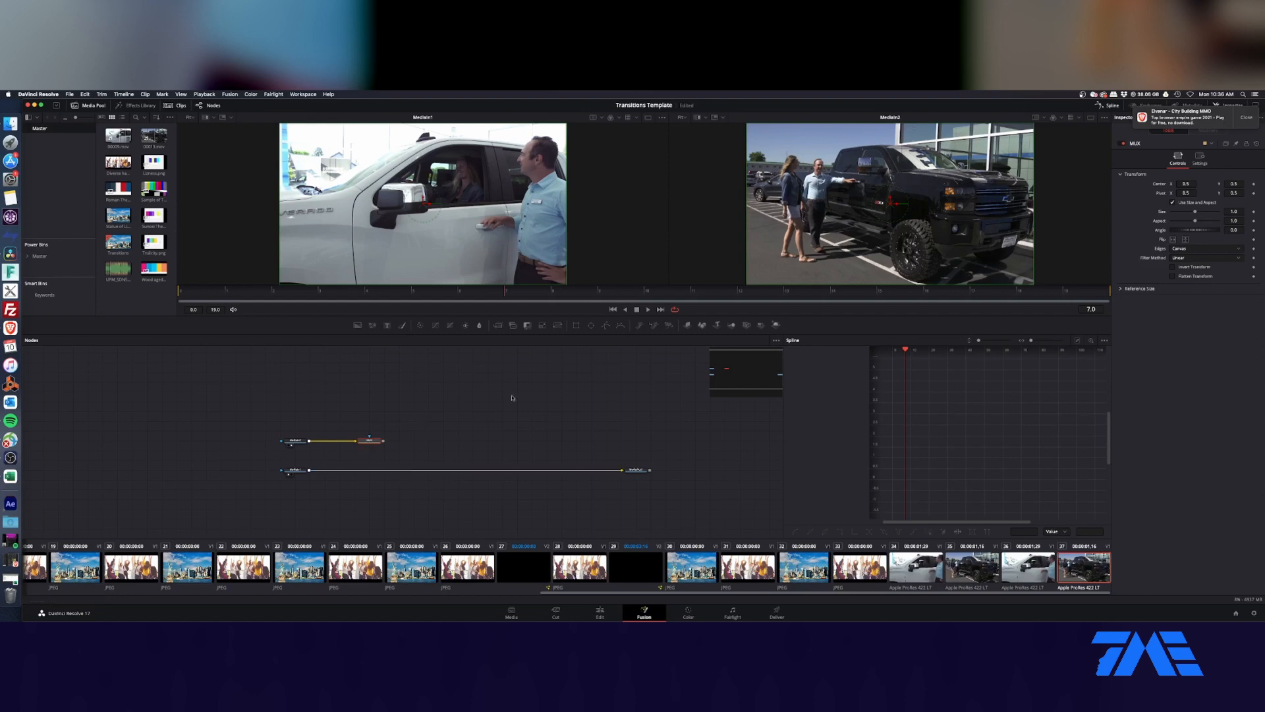
# Step: Add a Rectangle mask above the node chains and feed it into a Transform node placed directly beneath it
pyautogui.moveTo(589, 334); pyautogui.dragTo(462, 384)
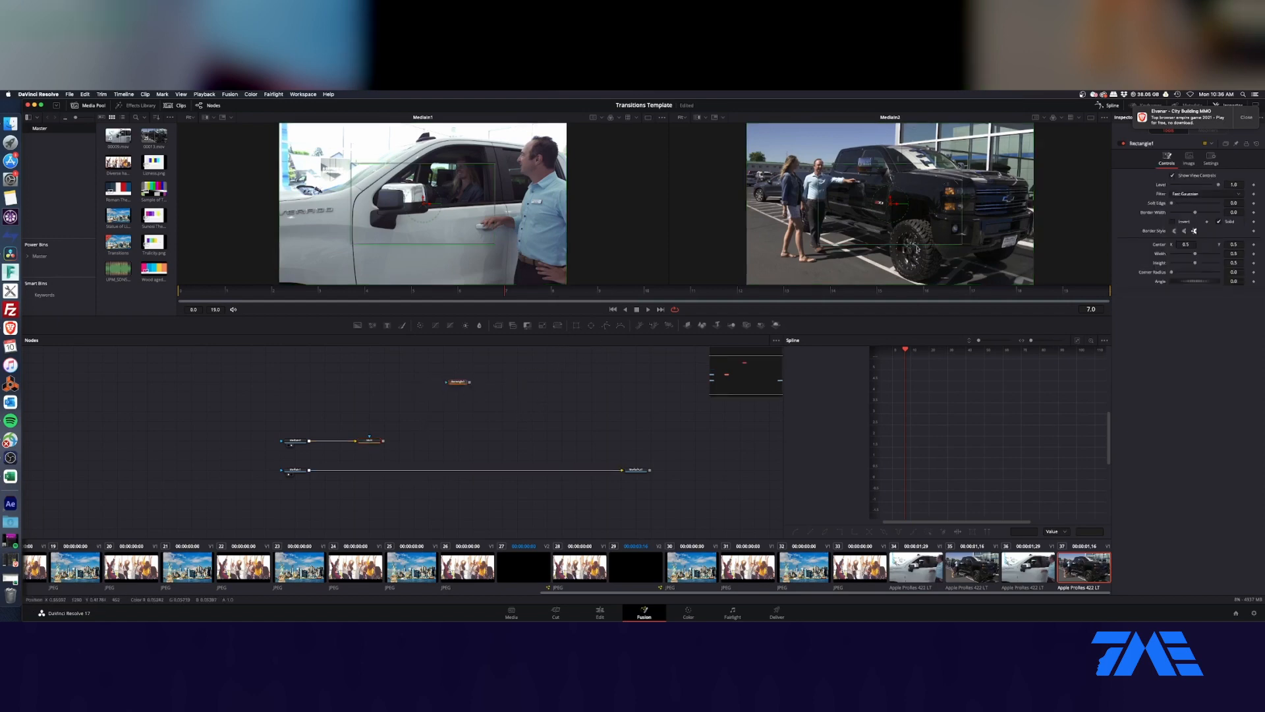
pyautogui.moveTo(384, 441); pyautogui.dragTo(395, 438)
pyautogui.click(559, 326)
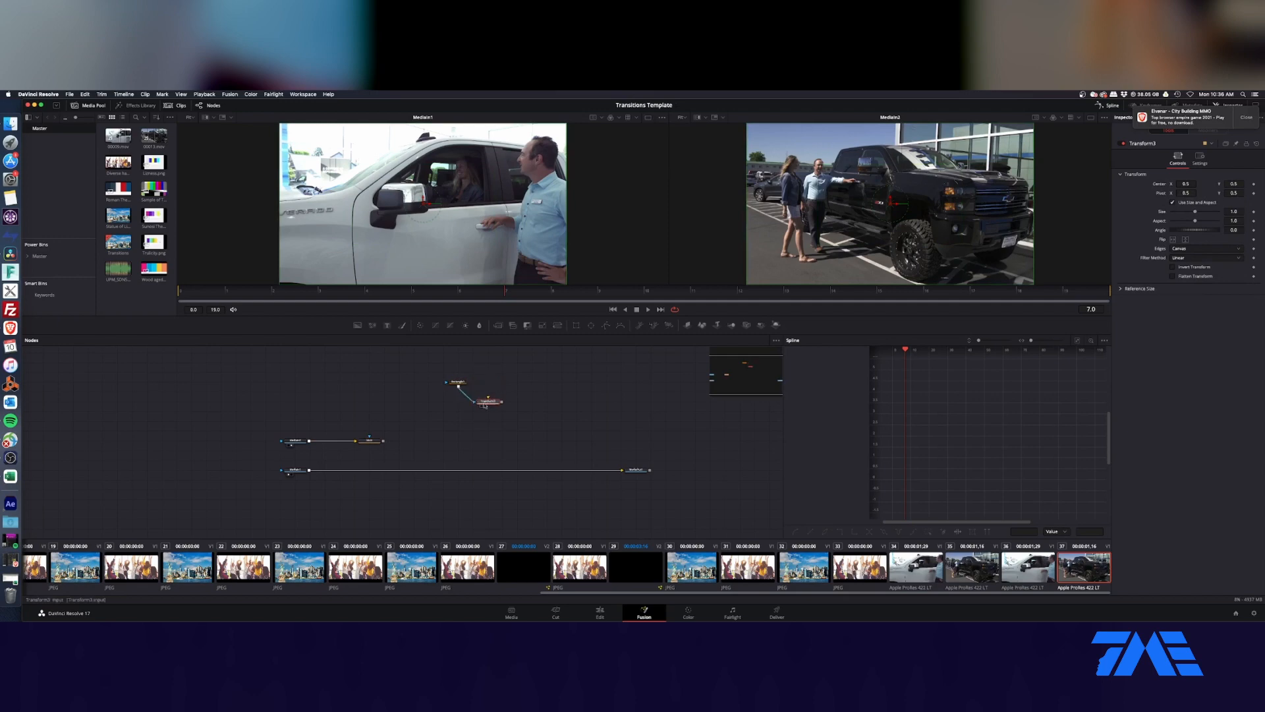
pyautogui.click(460, 407)
pyautogui.moveTo(470, 382); pyautogui.dragTo(459, 413)
pyautogui.click(459, 403)
pyautogui.moveTo(461, 388); pyautogui.dragTo(464, 374)
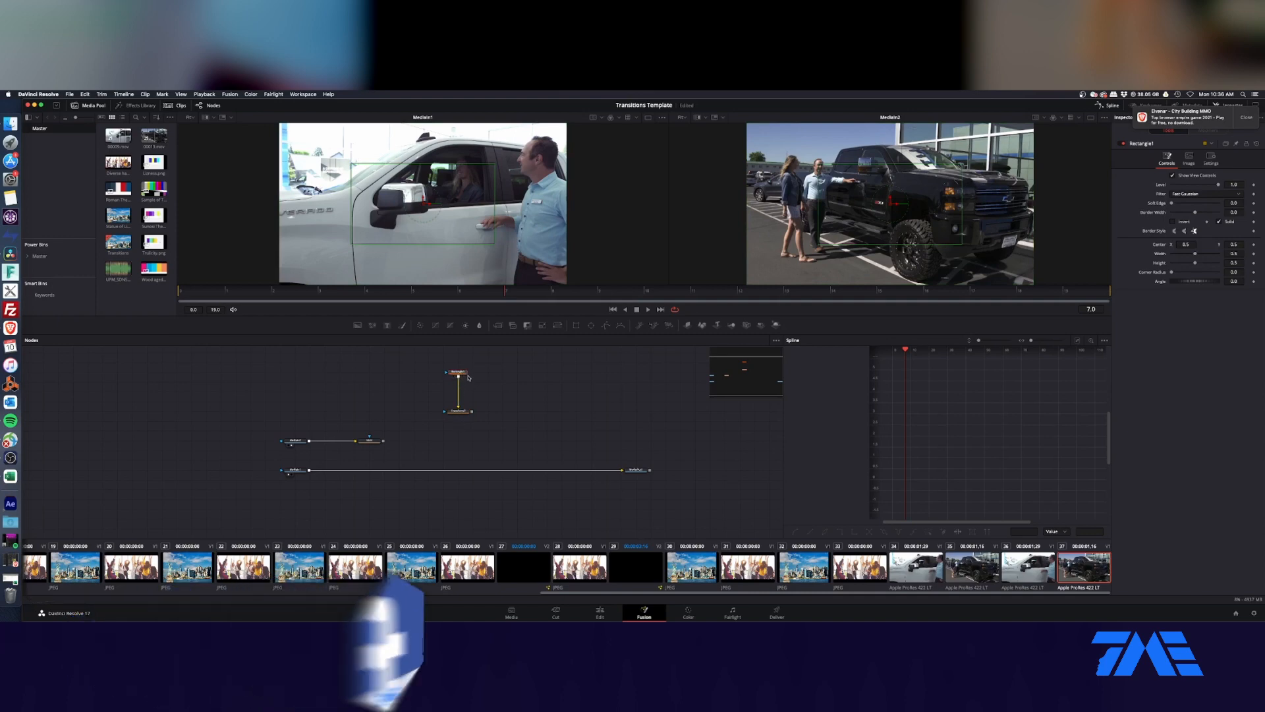
pyautogui.click(459, 412)
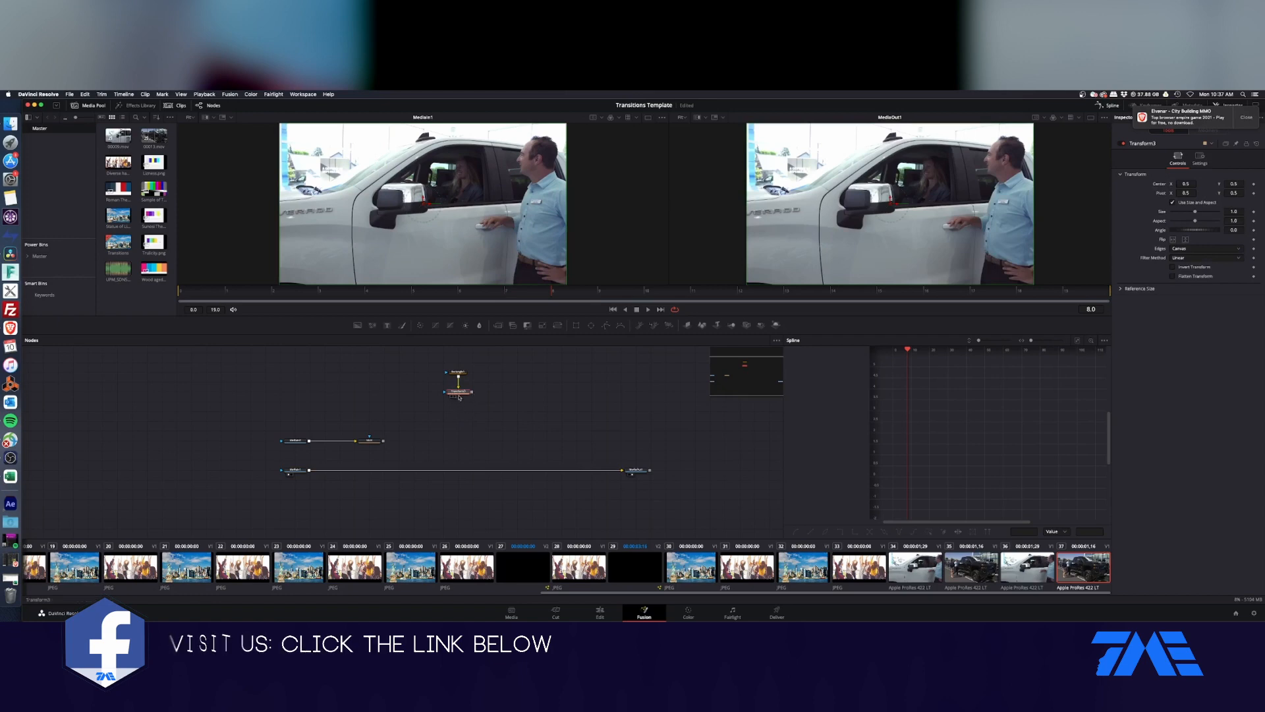
# Step: Add a Transform after MUX, masked by the transformed rectangle, merge it over MediaIn1, and play the result
pyautogui.click(559, 326)
pyautogui.moveTo(467, 404); pyautogui.dragTo(452, 472)
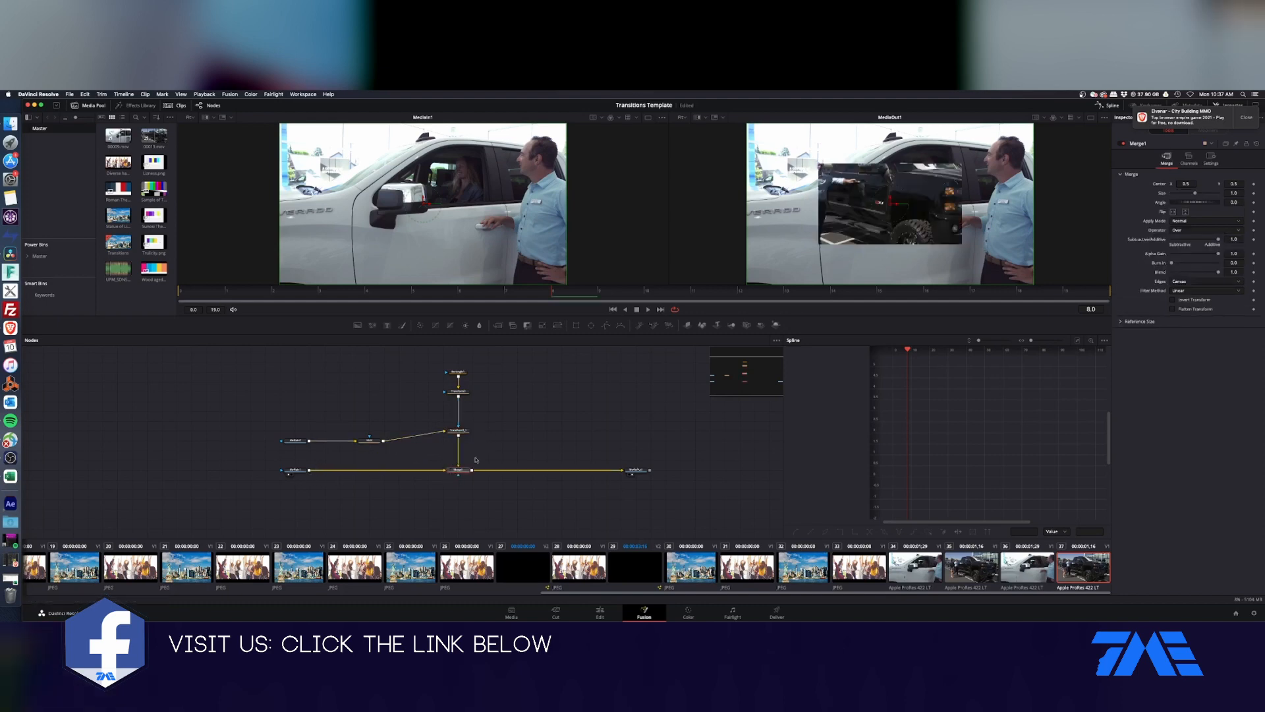
pyautogui.press('space')
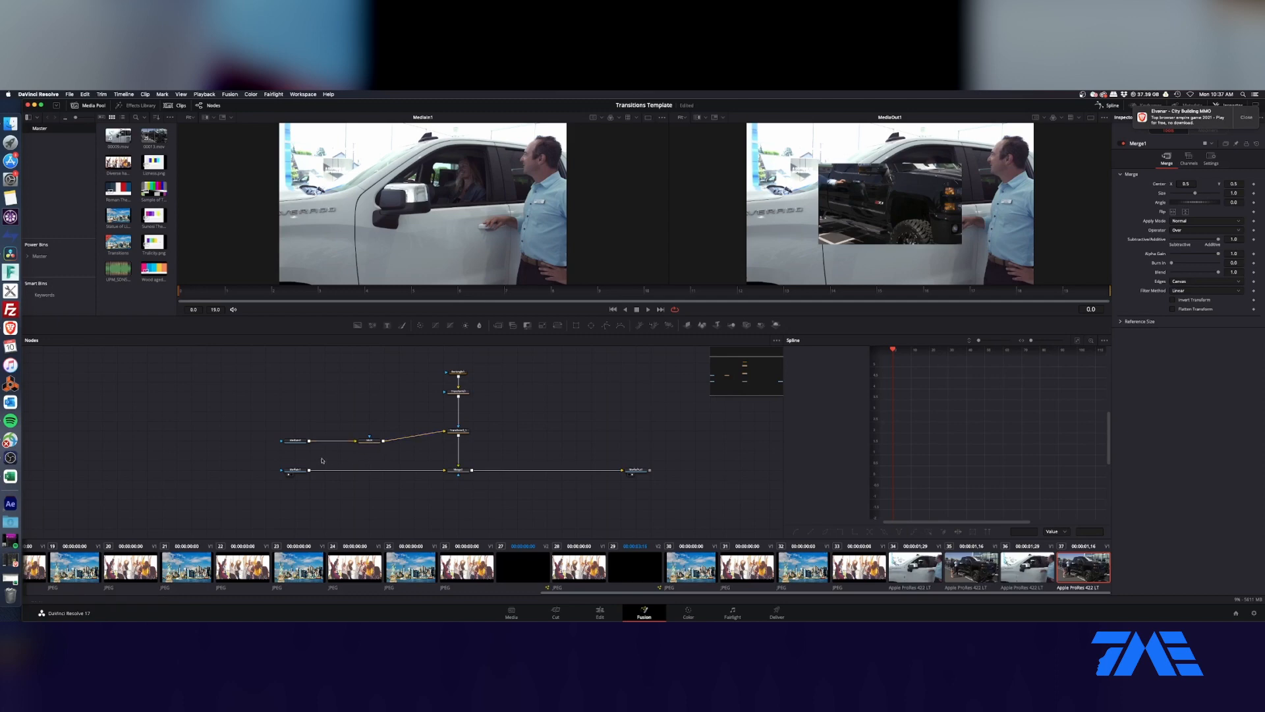
# Step: Keyframe the Size of the rectangle's Transform at 0 on frame 0
pyautogui.click(297, 470)
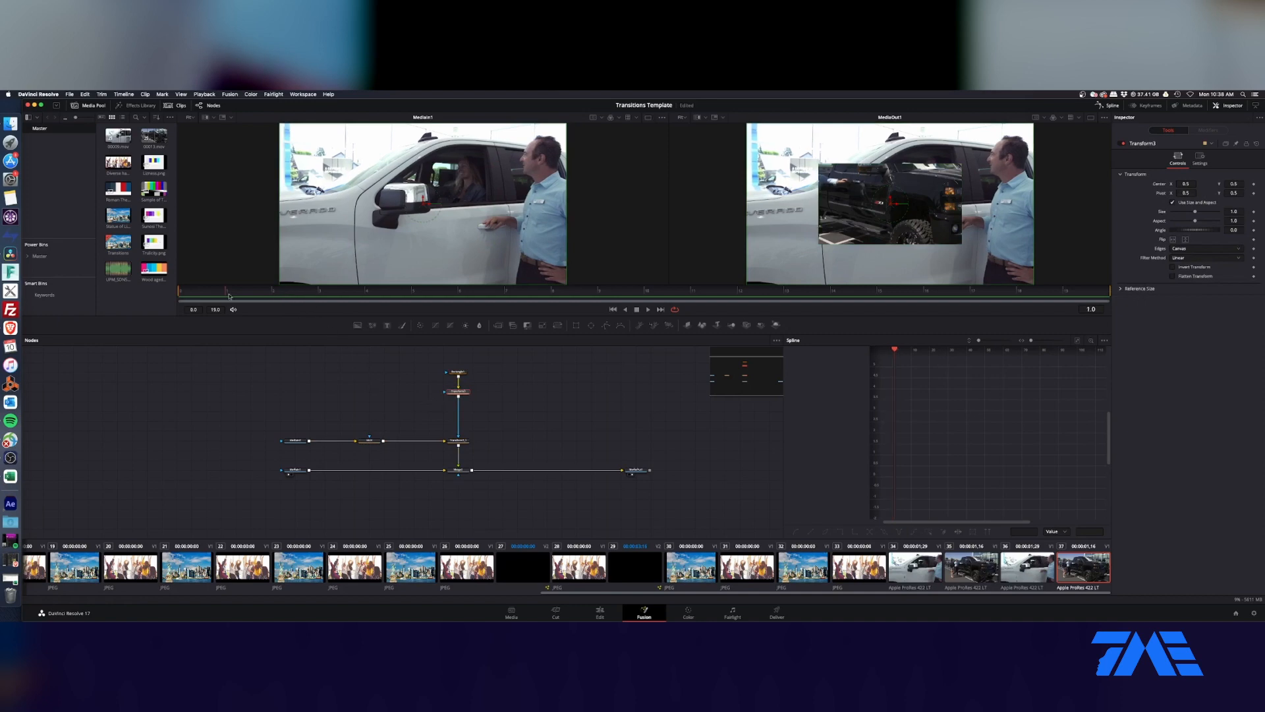
pyautogui.click(1254, 212)
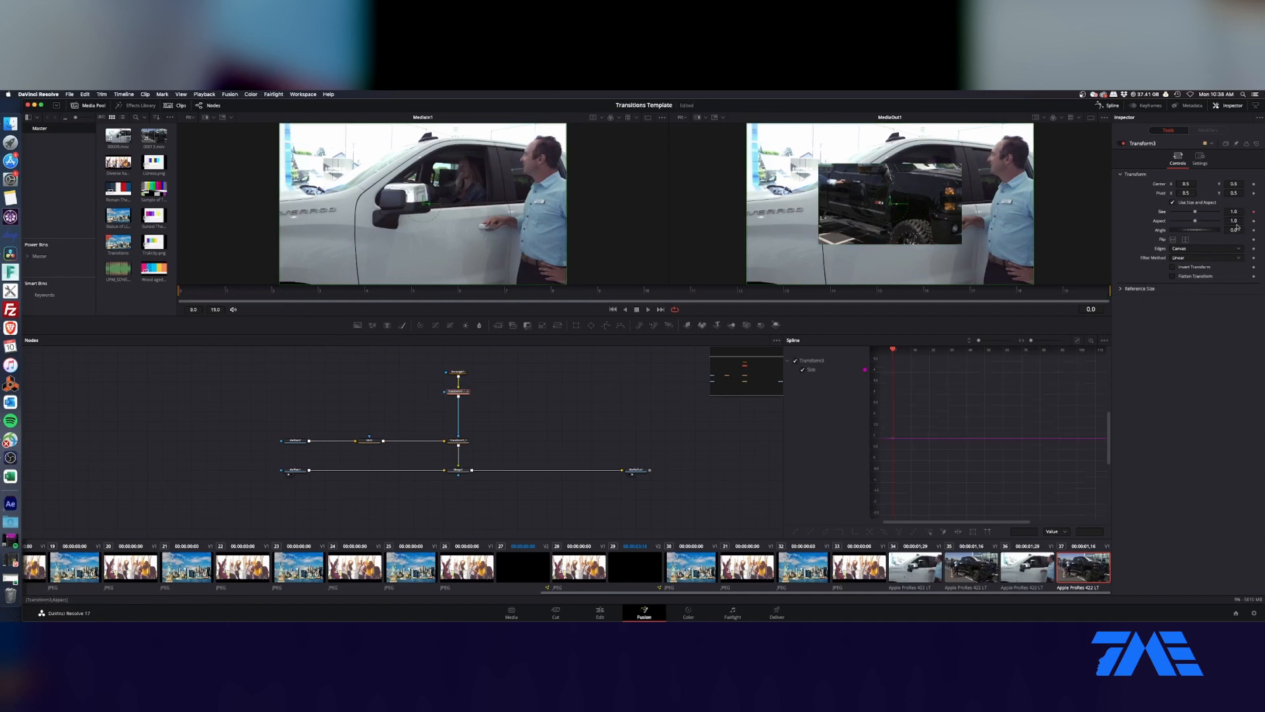
pyautogui.moveTo(1195, 211); pyautogui.dragTo(1172, 212)
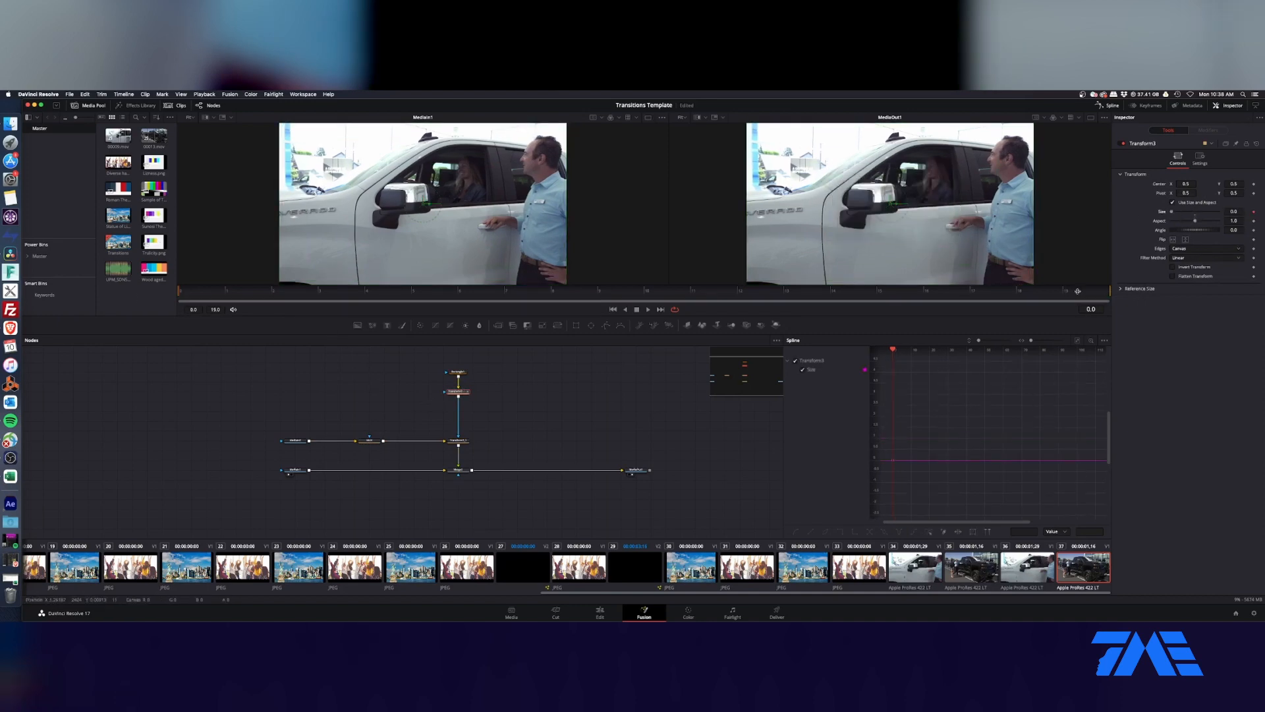
# Step: Set the rectangle Transform's Size to 2 at frame 19 as the ending keyframe
pyautogui.moveTo(878, 292); pyautogui.dragTo(1131, 293)
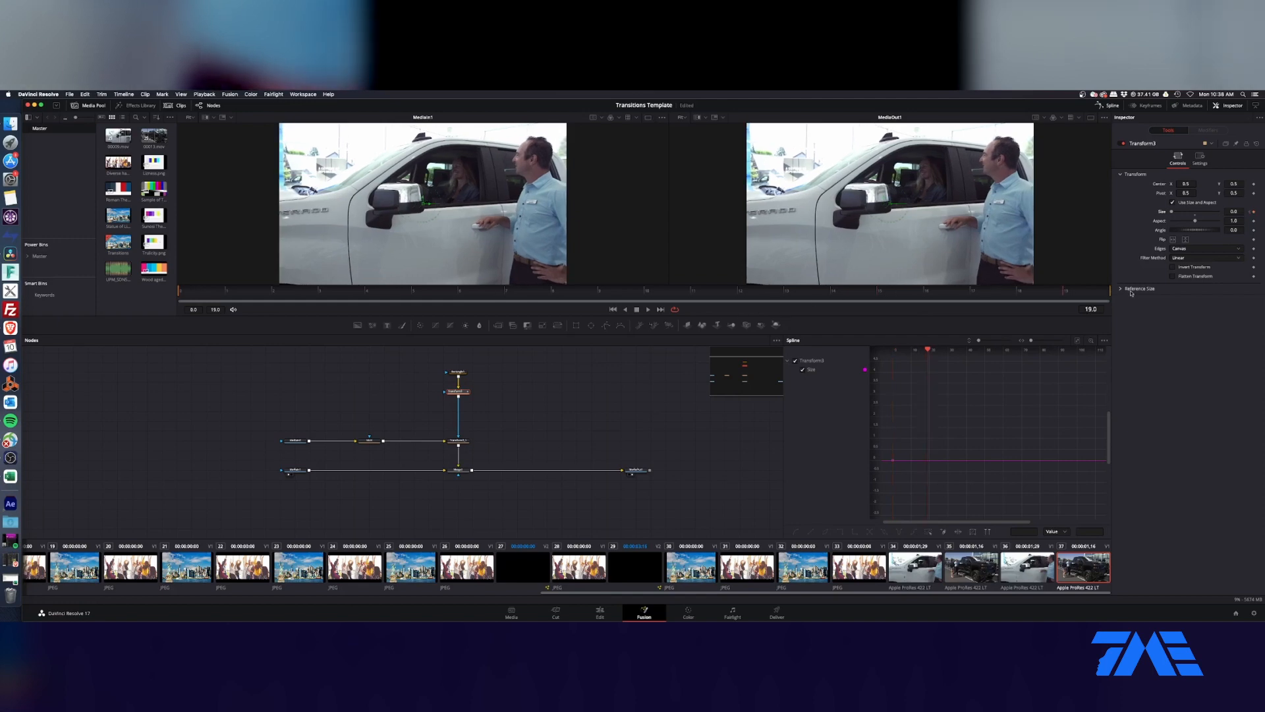
pyautogui.moveTo(1179, 212); pyautogui.dragTo(1208, 214)
pyautogui.click(1239, 212)
pyautogui.write('2')
pyautogui.press('Tab')
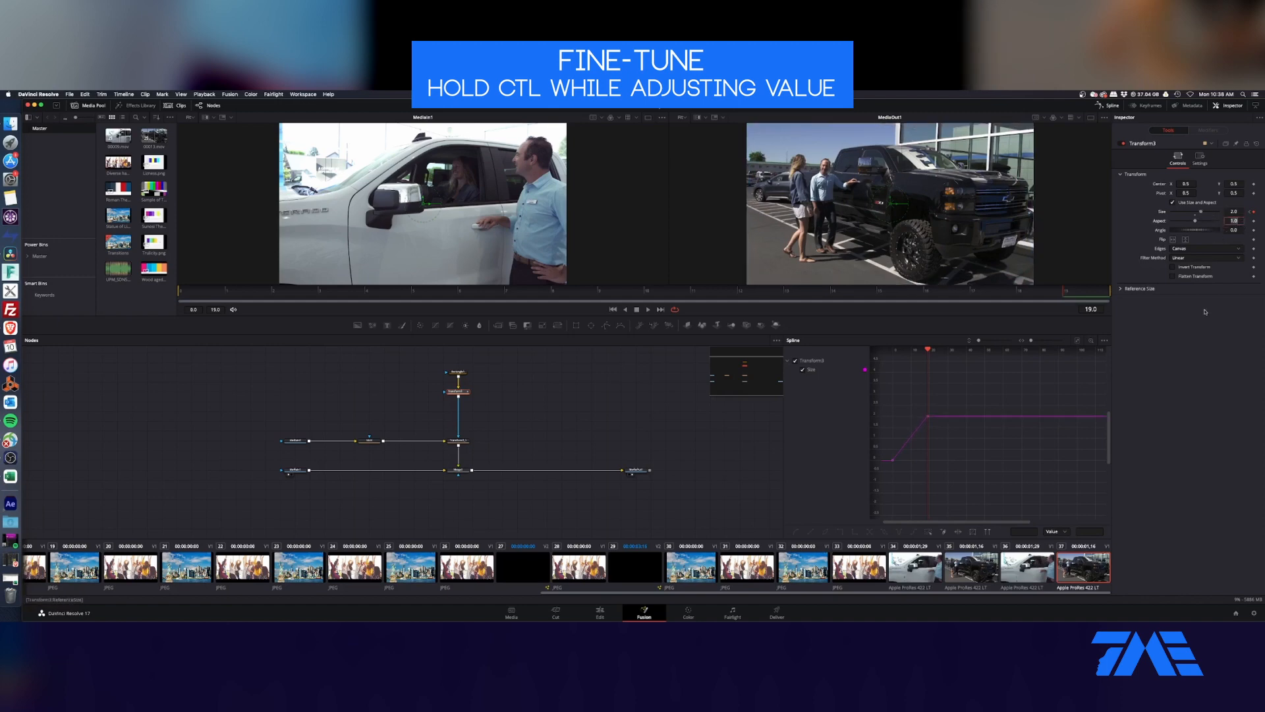
# Step: Smooth both Size keyframes in the spline graph and lengthen the ease into the last keyframe
pyautogui.moveTo(959, 388); pyautogui.dragTo(885, 468)
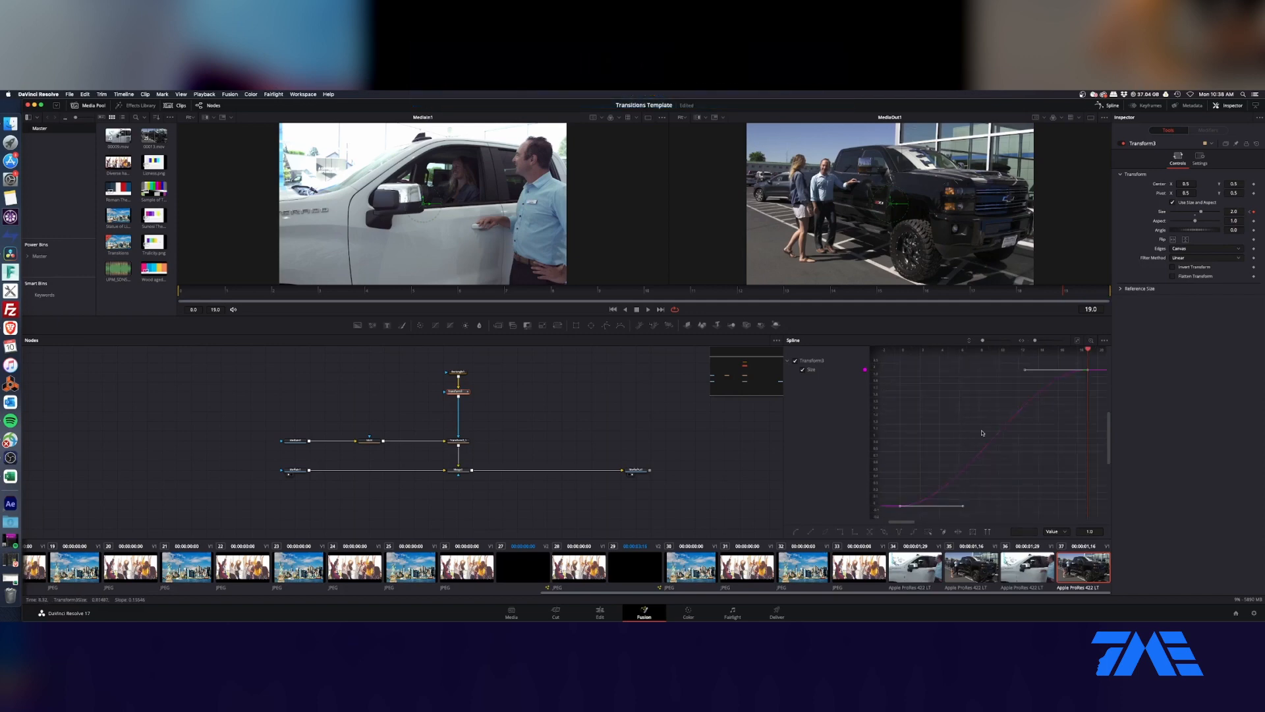
pyautogui.moveTo(784, 452); pyautogui.dragTo(742, 448)
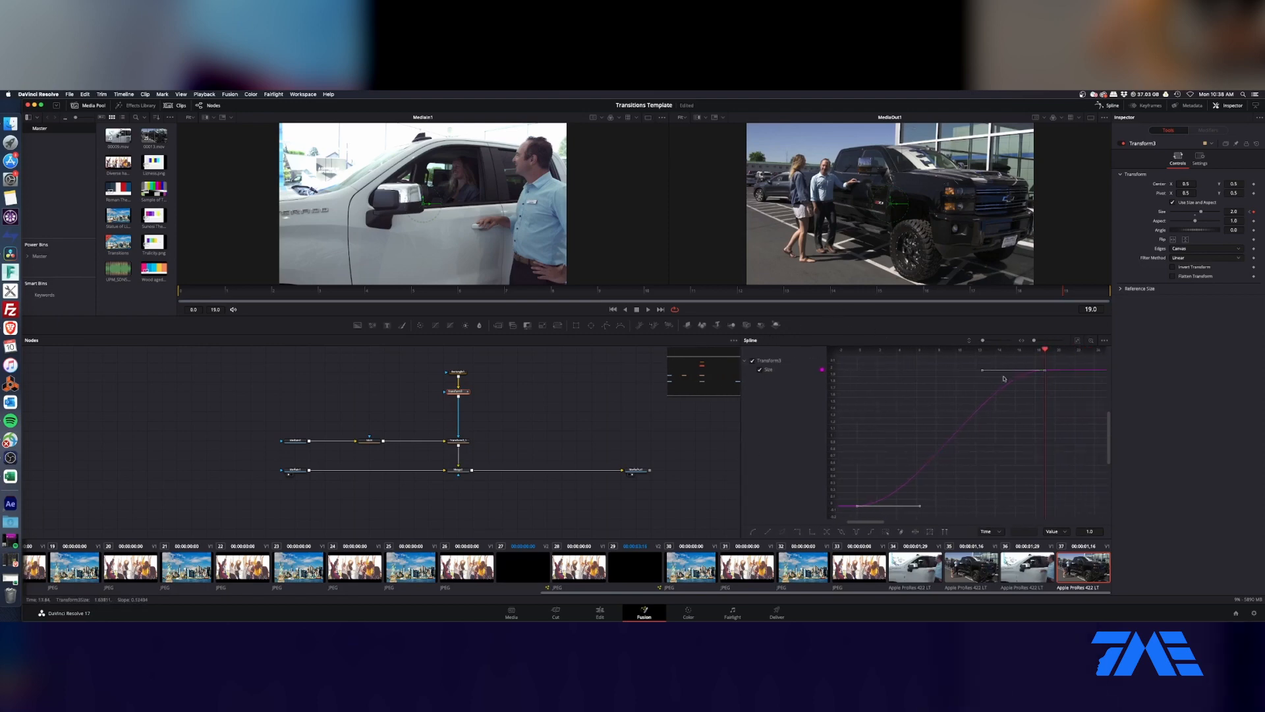
pyautogui.press('t')
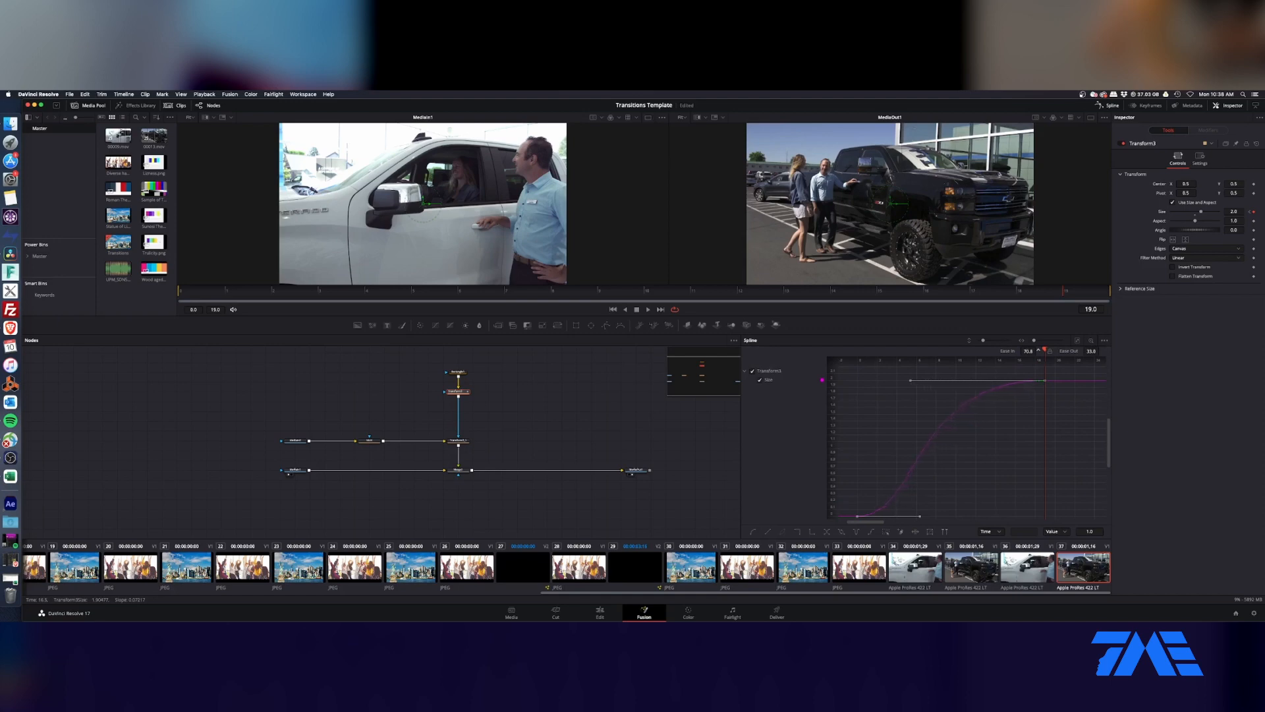
# Step: Set the Size spline's ease out to about 20 and play the transition to check the eased mask reveal
pyautogui.click(1102, 351)
pyautogui.click(339, 293)
pyautogui.press('space')
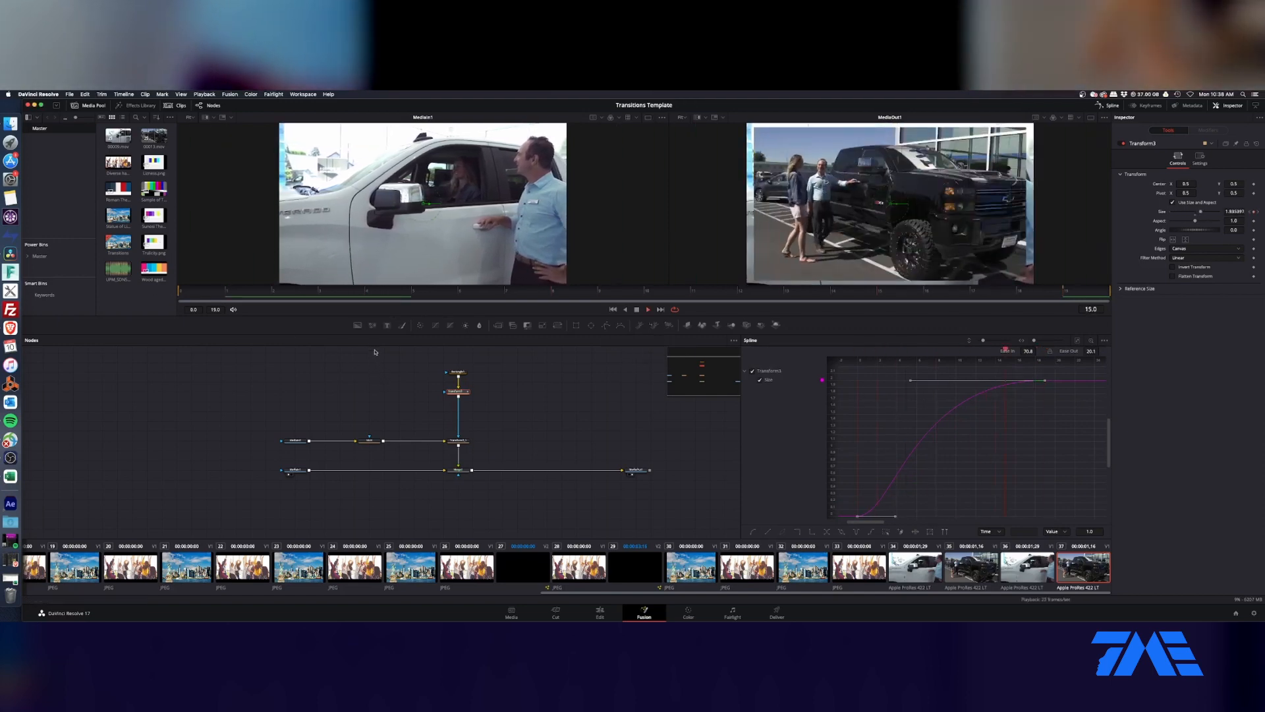
pyautogui.press('space')
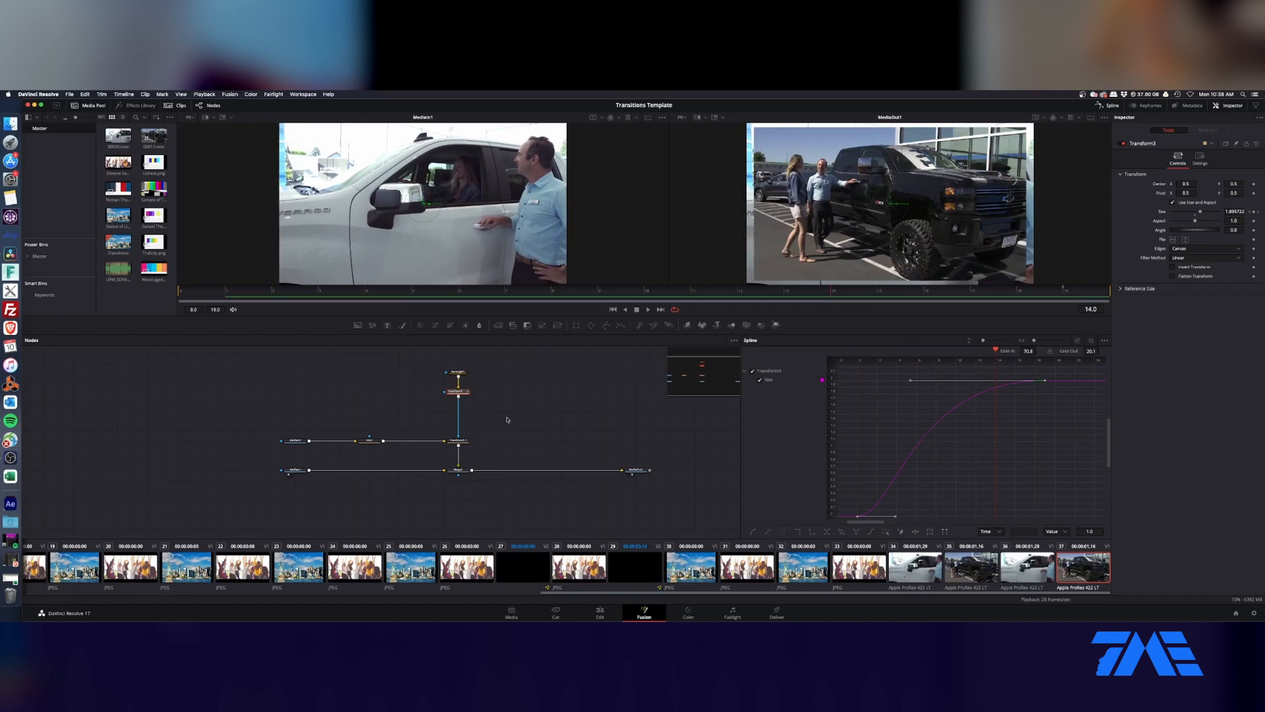
# Step: Move the Rectangle, both Transforms and the Merge closer to MediaOut1 to make room for another layer
pyautogui.moveTo(490, 363); pyautogui.dragTo(539, 458)
pyautogui.click(556, 450)
pyautogui.moveTo(556, 374); pyautogui.dragTo(532, 441)
pyautogui.click(562, 429)
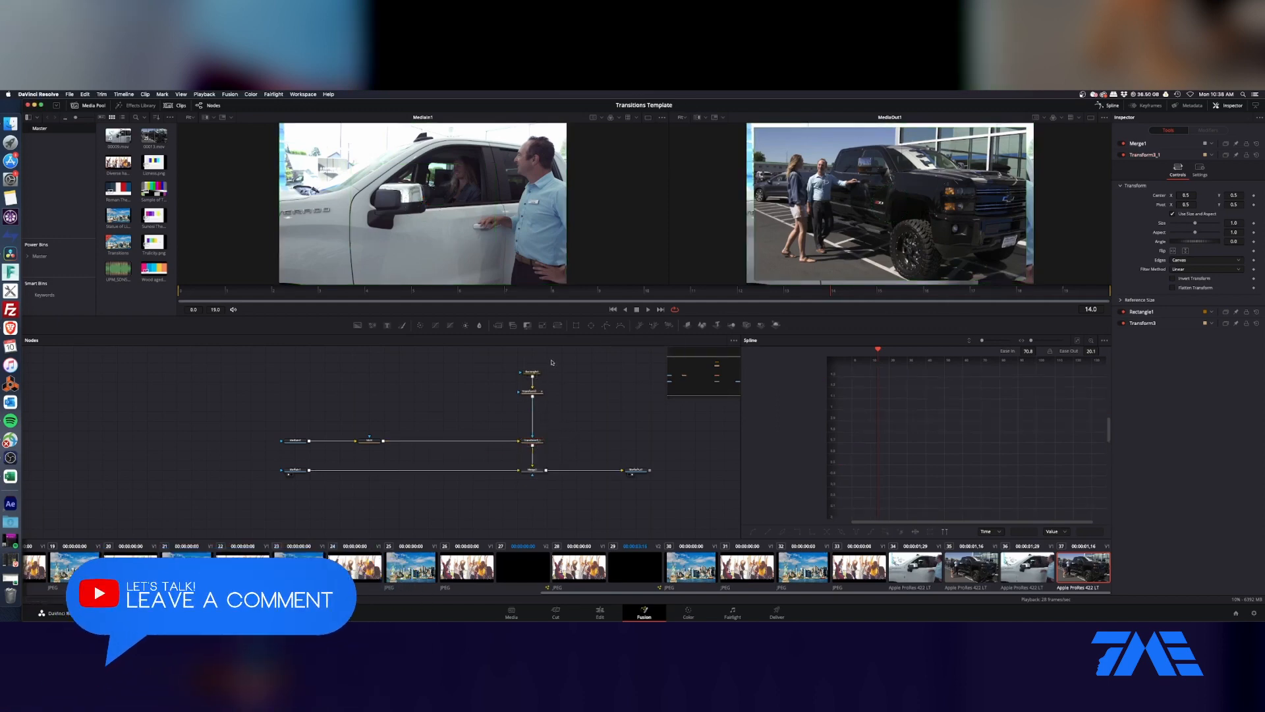
# Step: Duplicate the Rectangle with both of its Transforms and feed the copied masked Transform from MUX
pyautogui.moveTo(553, 360); pyautogui.dragTo(501, 466)
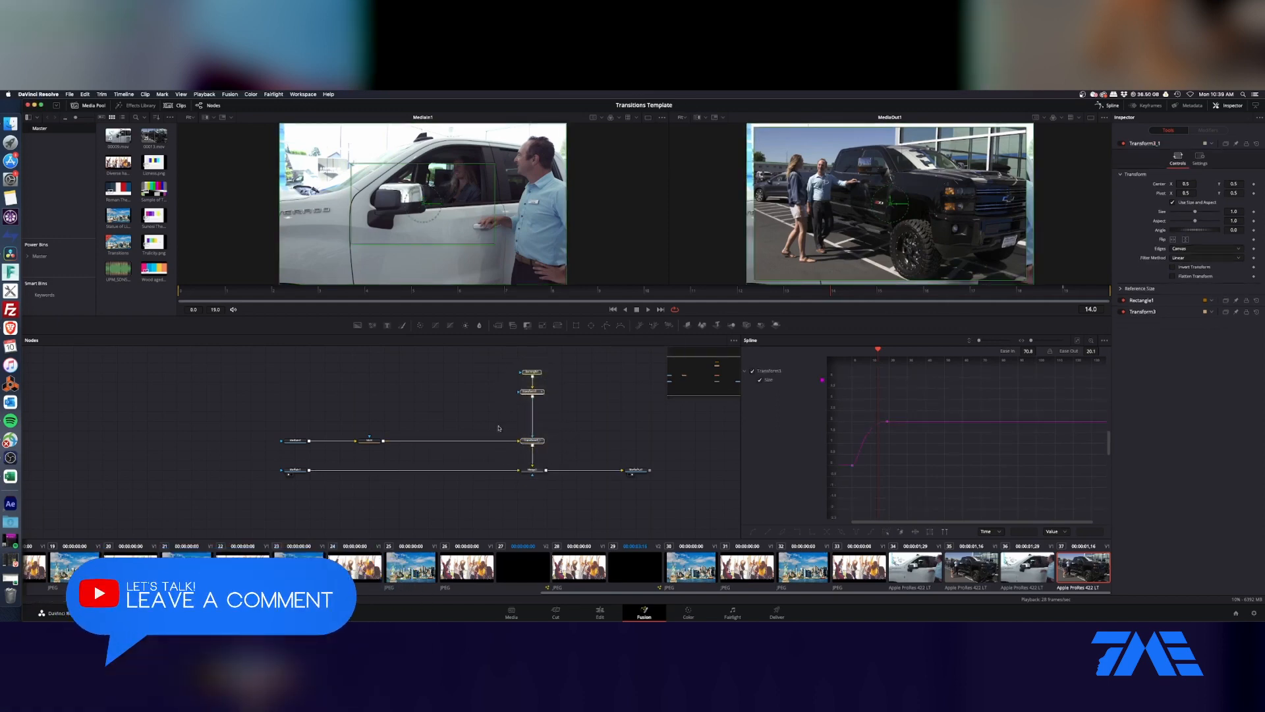
pyautogui.hotkey('ctrl', 'v')
pyautogui.moveTo(504, 441); pyautogui.dragTo(506, 461)
pyautogui.moveTo(384, 442); pyautogui.dragTo(528, 441)
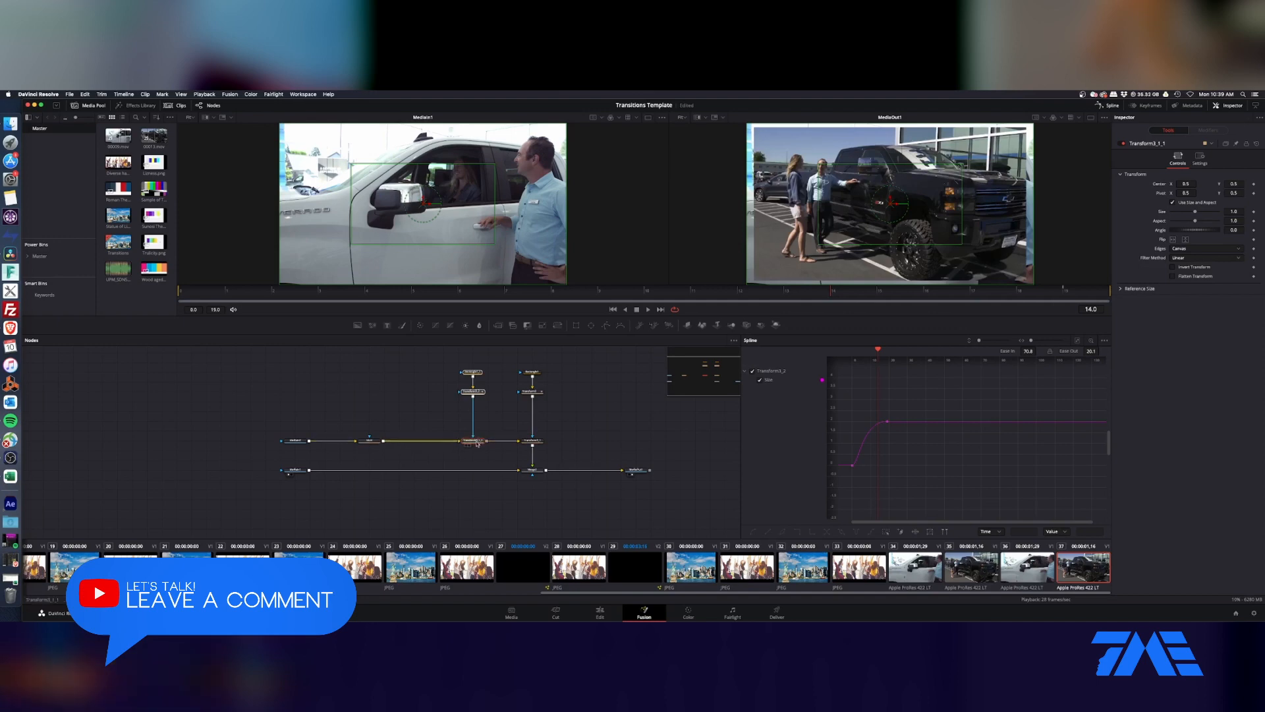
# Step: View the copied masked Transform in the first viewer and merge it over MediaIn1 ahead of the existing Merge
pyautogui.moveTo(478, 443); pyautogui.dragTo(475, 424)
pyautogui.press('1')
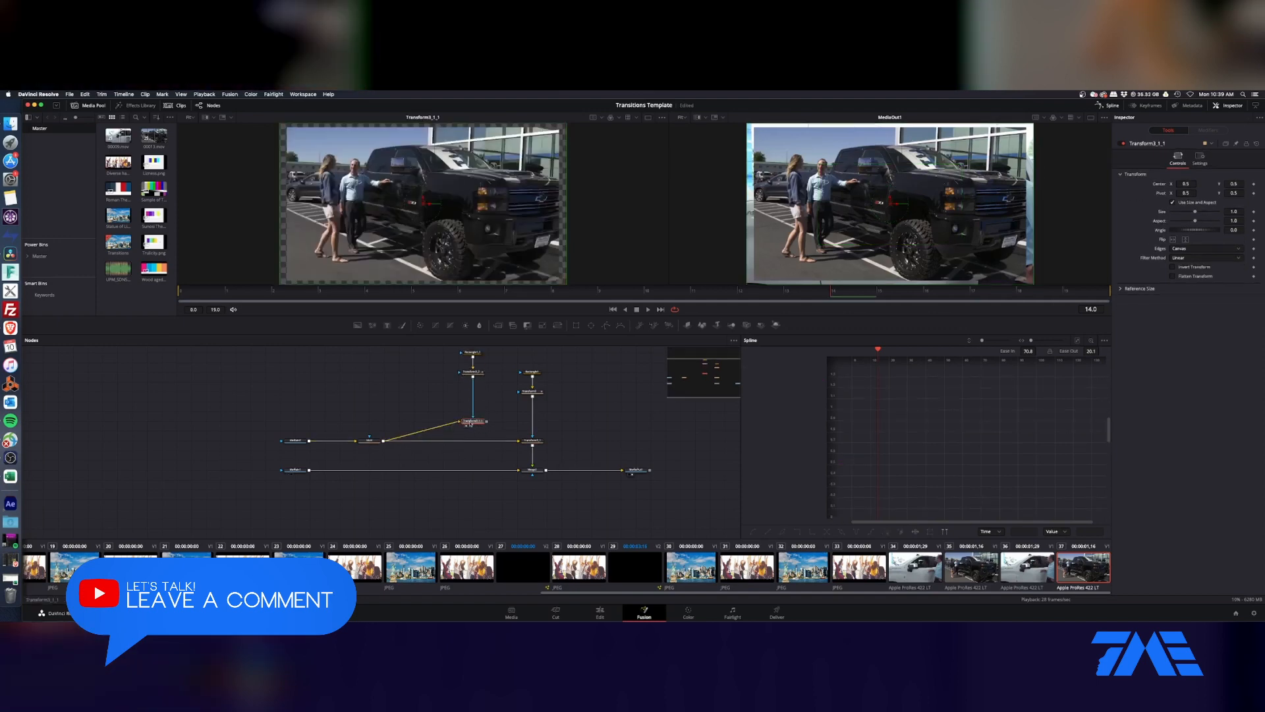
pyautogui.moveTo(488, 424); pyautogui.dragTo(310, 470)
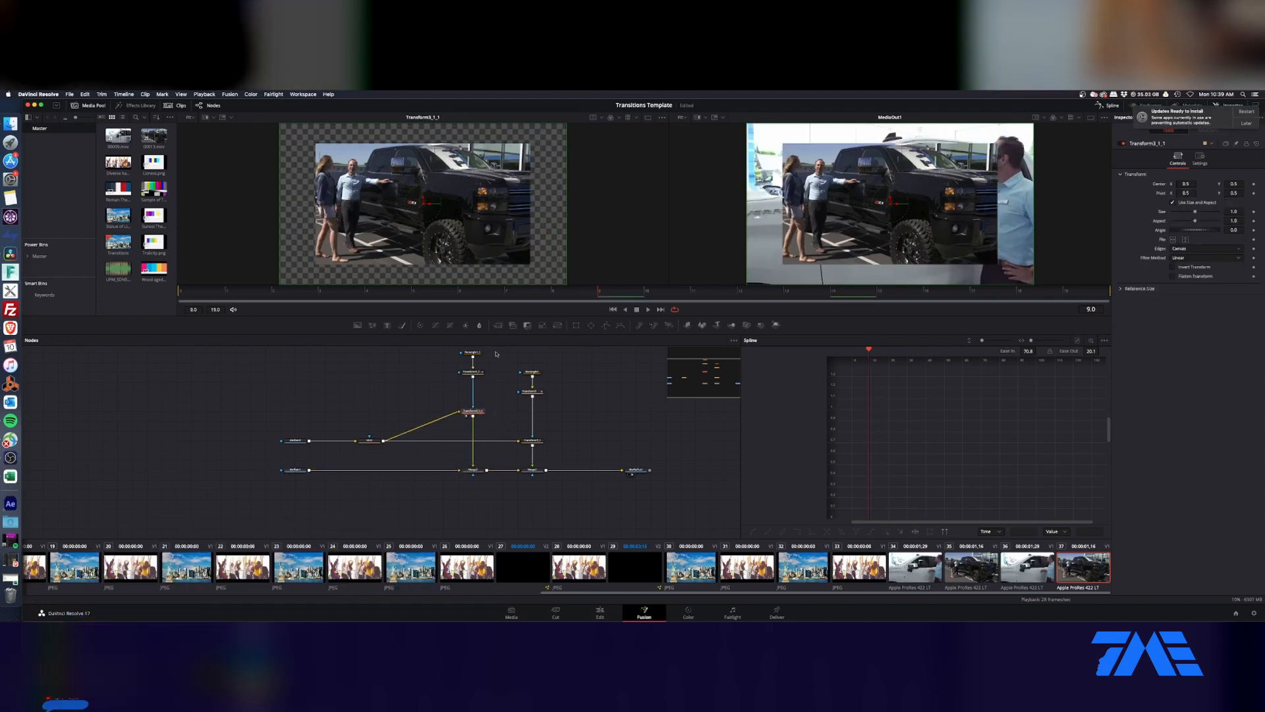
# Step: Add a ColorCorrector after the copied Transform with saturation 2.0, gain 0.55, gamma 0.77 and brightness -0.02, and enable Pre-Divide/Post-Multiply
pyautogui.click(421, 326)
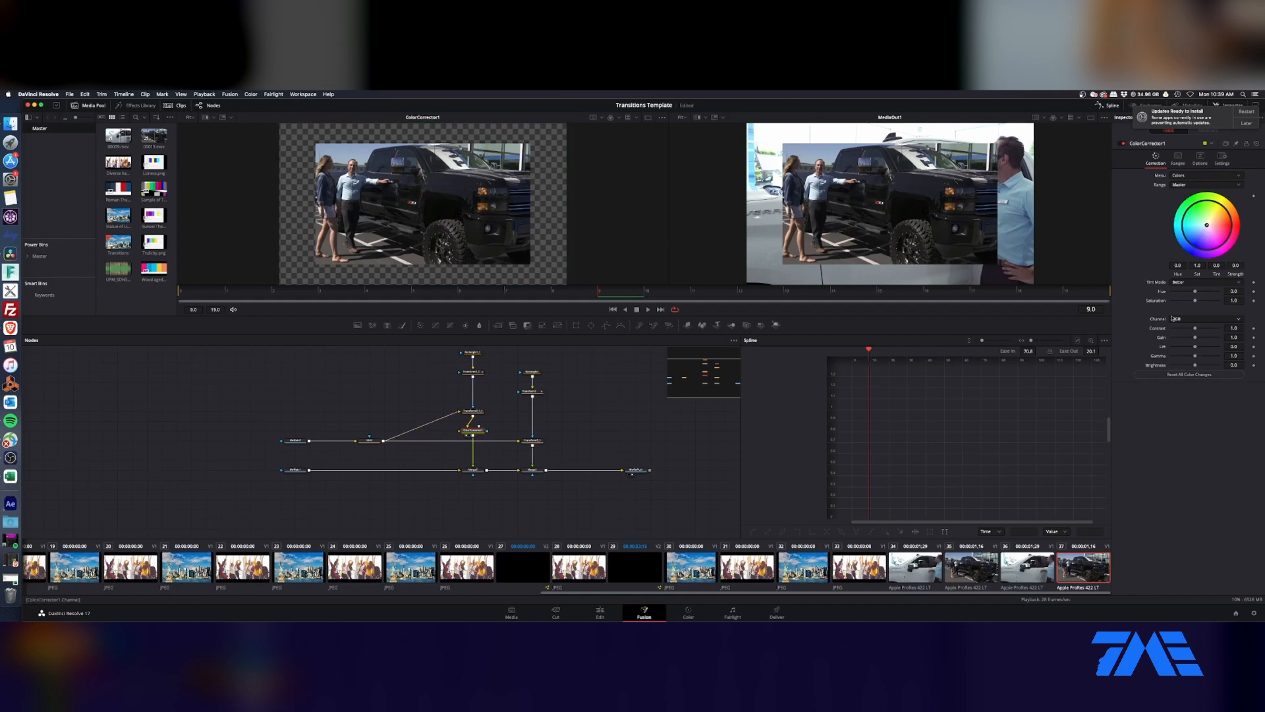
pyautogui.moveTo(1196, 302); pyautogui.dragTo(1233, 304)
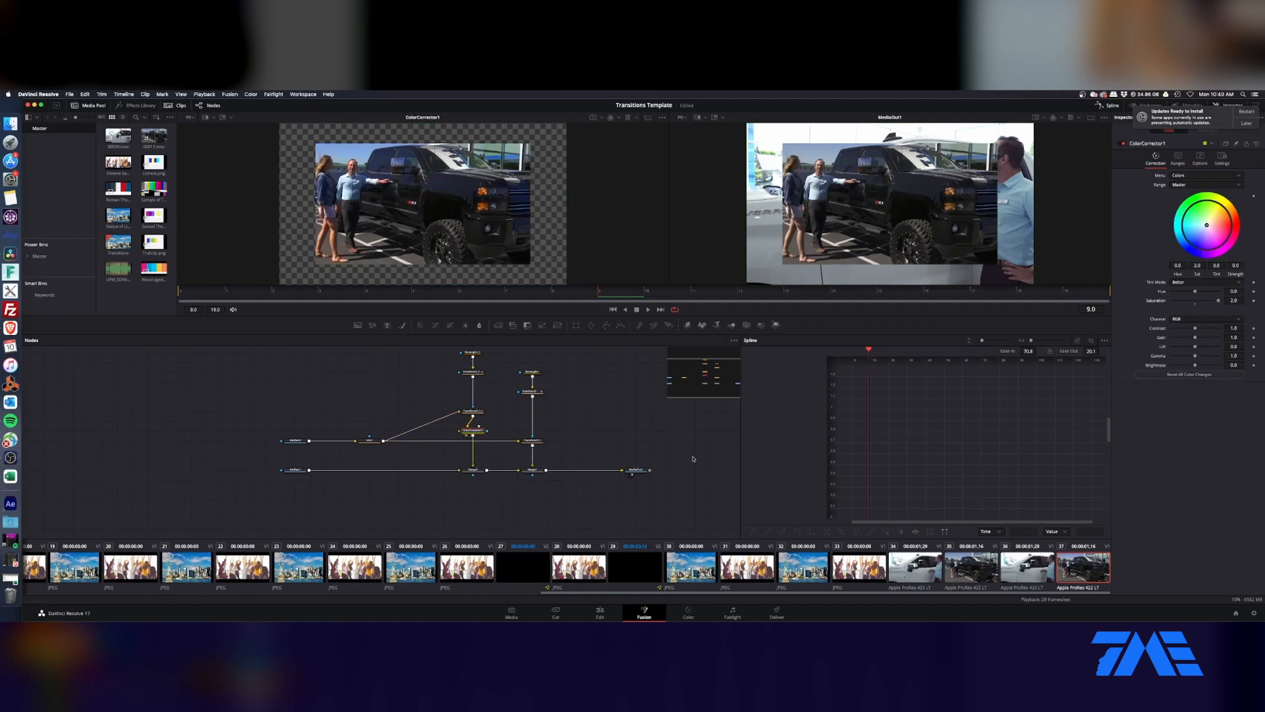
pyautogui.moveTo(1195, 337); pyautogui.dragTo(1183, 340)
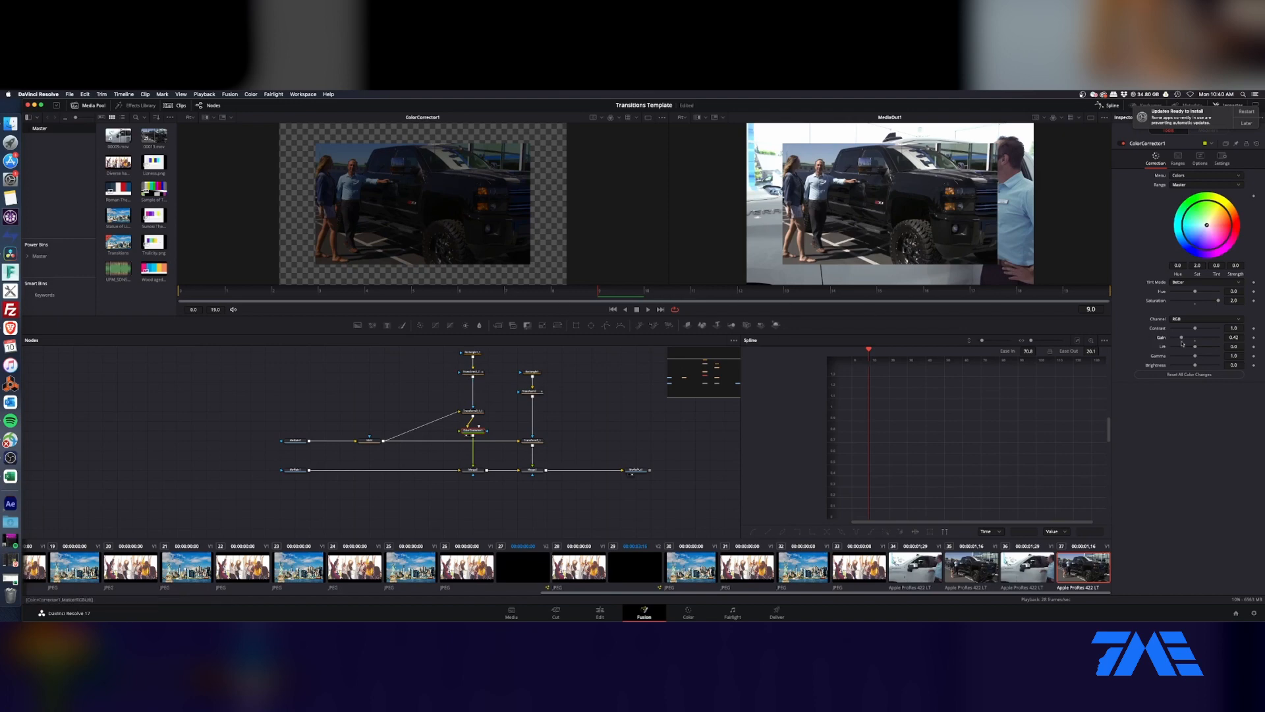
pyautogui.moveTo(1184, 340); pyautogui.dragTo(1204, 367)
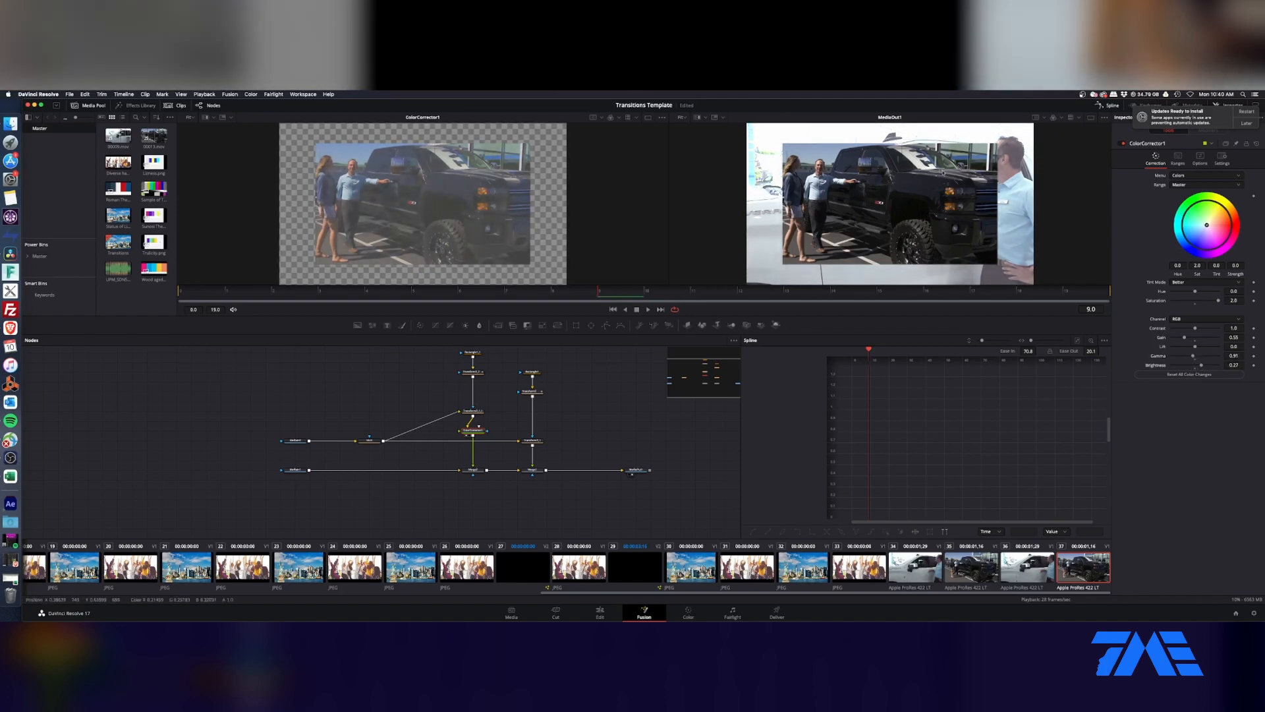
pyautogui.click(1200, 158)
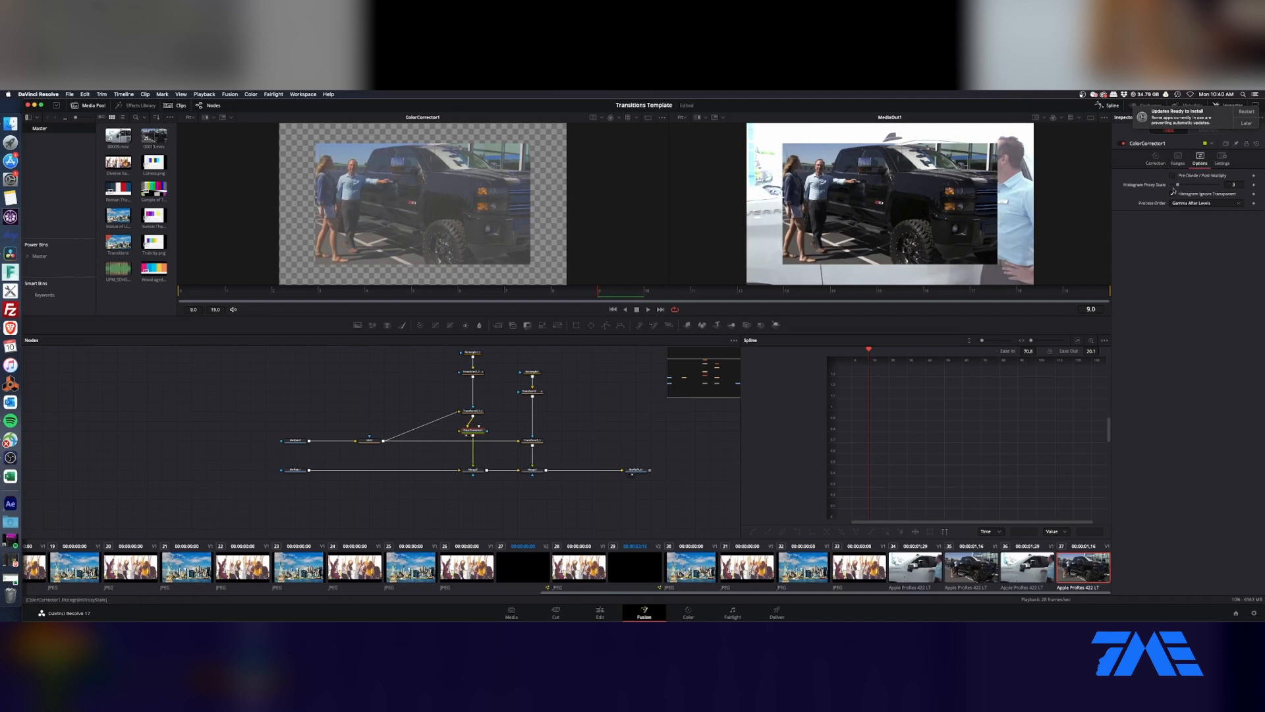
pyautogui.click(1173, 176)
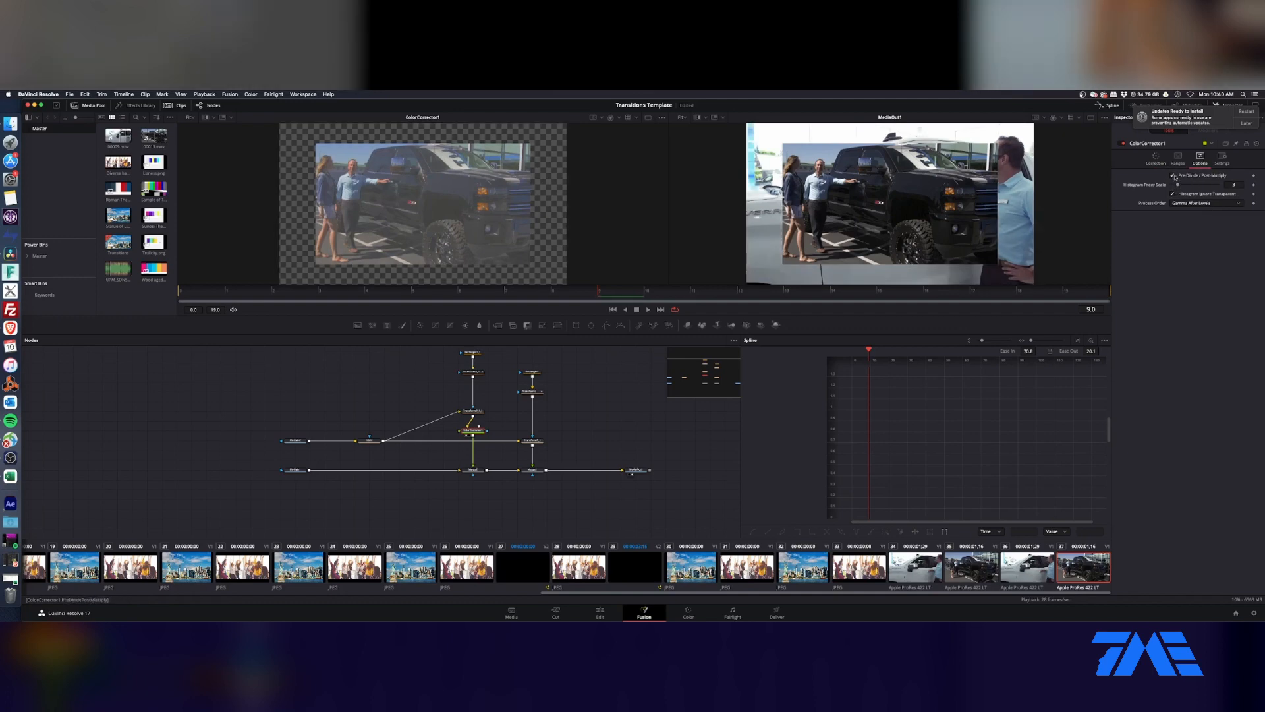
# Step: Set the Size keyframes of the copied rectangle's Transform to an ease in of about 83 and an ease out of about 29
pyautogui.click(472, 372)
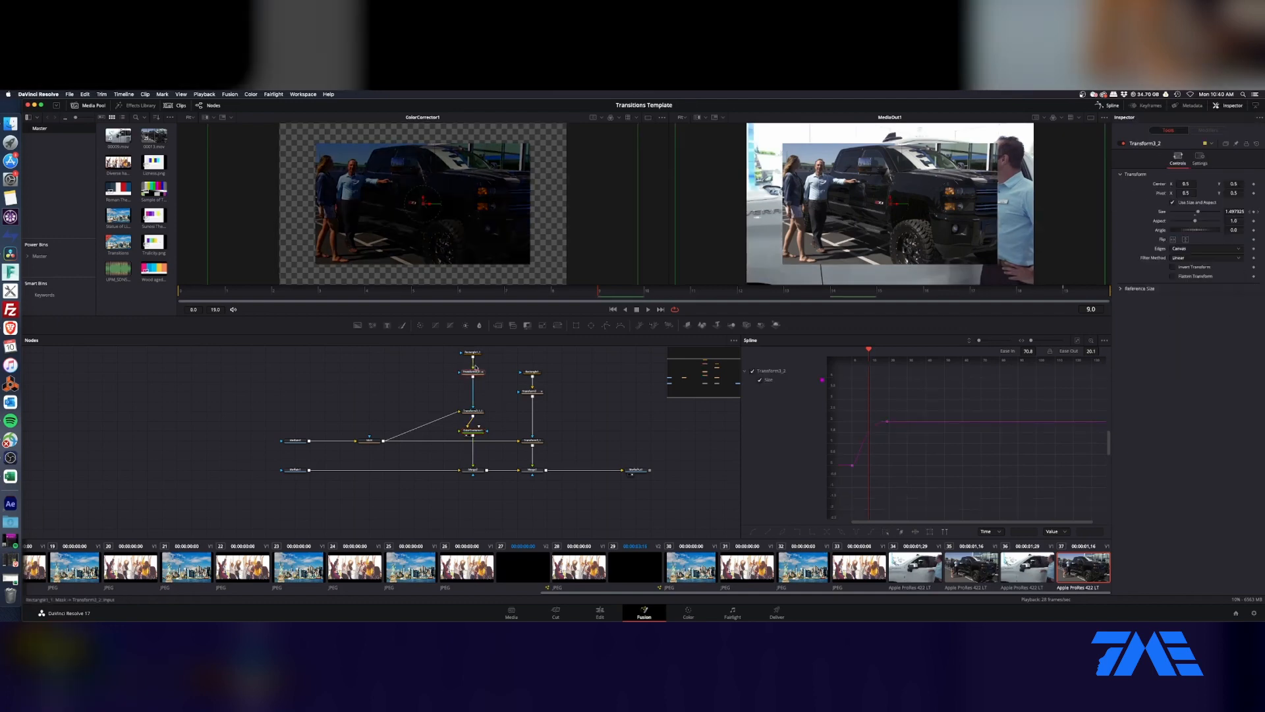
pyautogui.moveTo(840, 401); pyautogui.dragTo(916, 473)
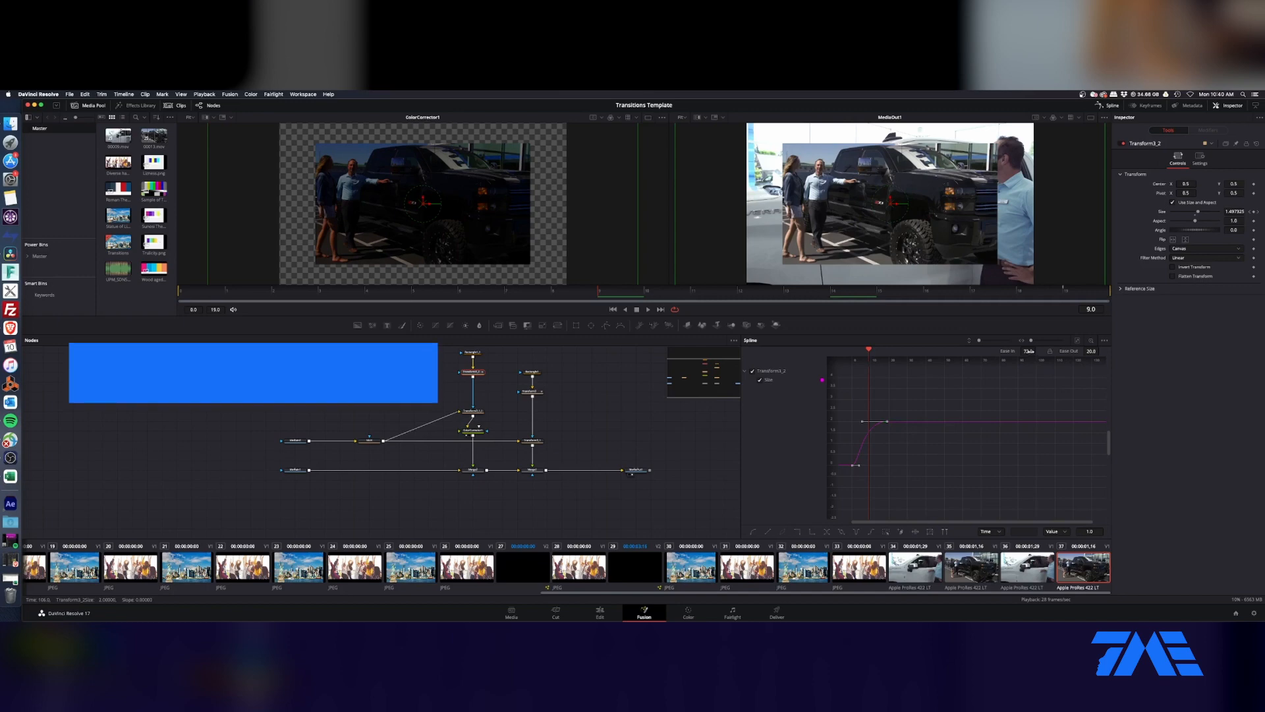
pyautogui.moveTo(1032, 354); pyautogui.dragTo(1102, 350)
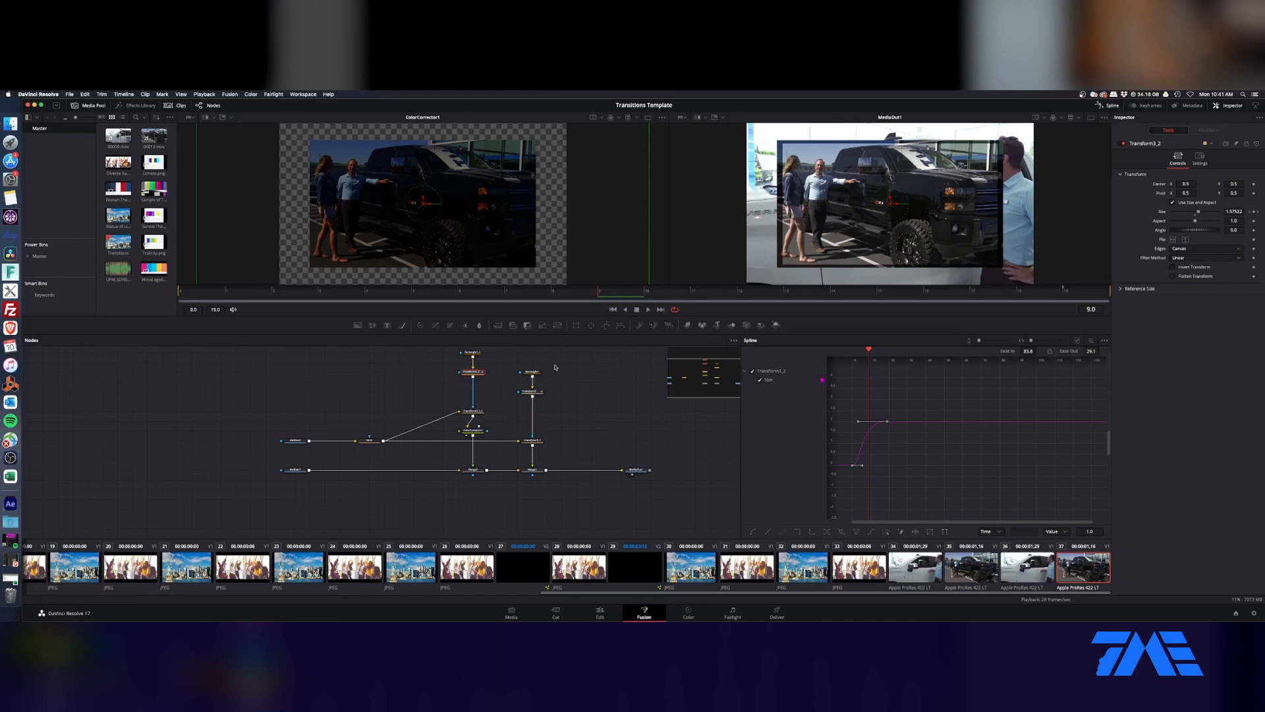
# Step: Duplicate the color-corrected mask branch, feed it from MUX, and merge it directly over MediaIn1 beneath the other layers
pyautogui.moveTo(493, 350); pyautogui.dragTo(450, 453)
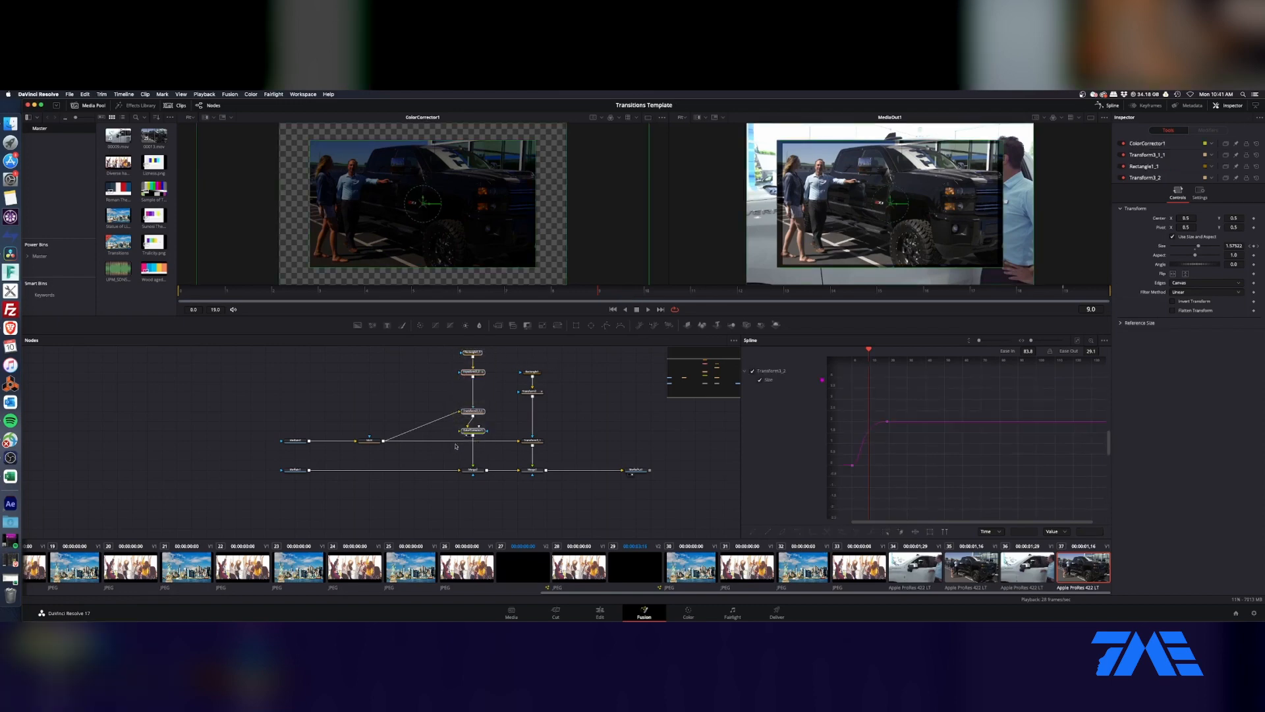
pyautogui.hotkey('ctrl', 'v')
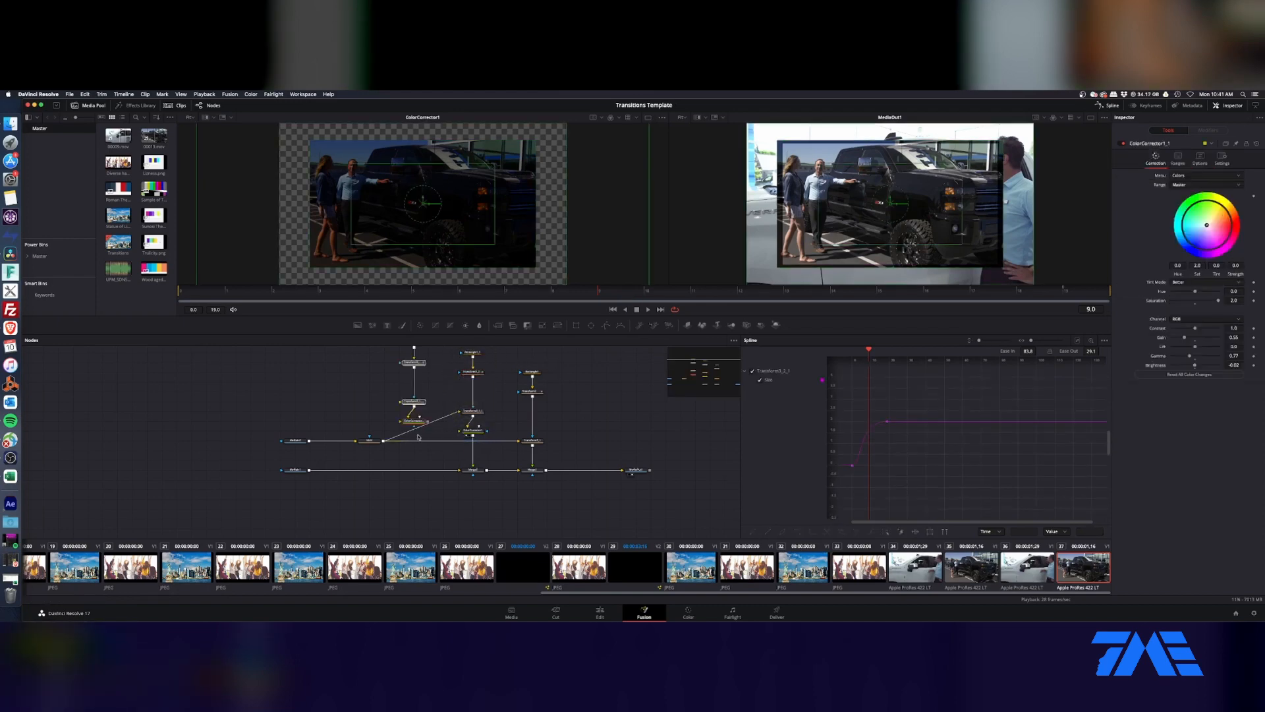
pyautogui.moveTo(414, 422); pyautogui.dragTo(428, 431)
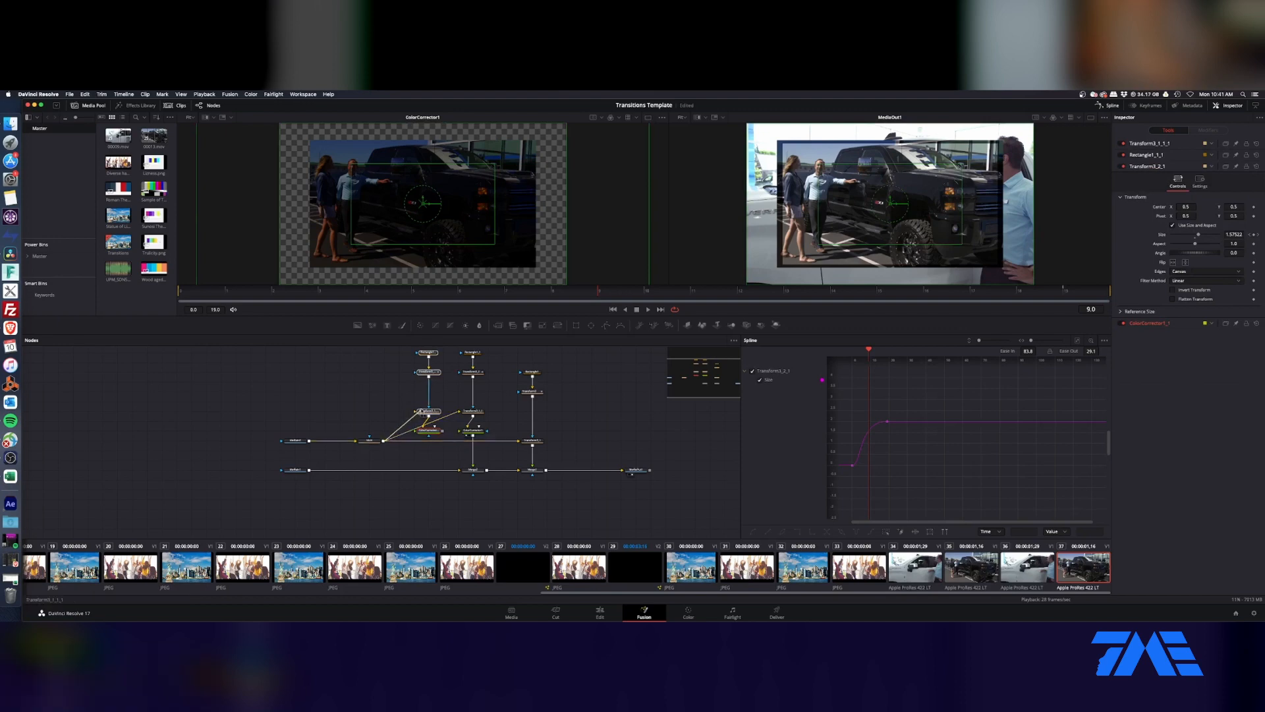
pyautogui.click(452, 452)
pyautogui.moveTo(444, 432); pyautogui.dragTo(428, 470)
# Step: Overexpose the new branch's ColorCorrector with contrast 1.79, gain 2.4, gamma 1.35 and brightness 0.65
pyautogui.click(440, 433)
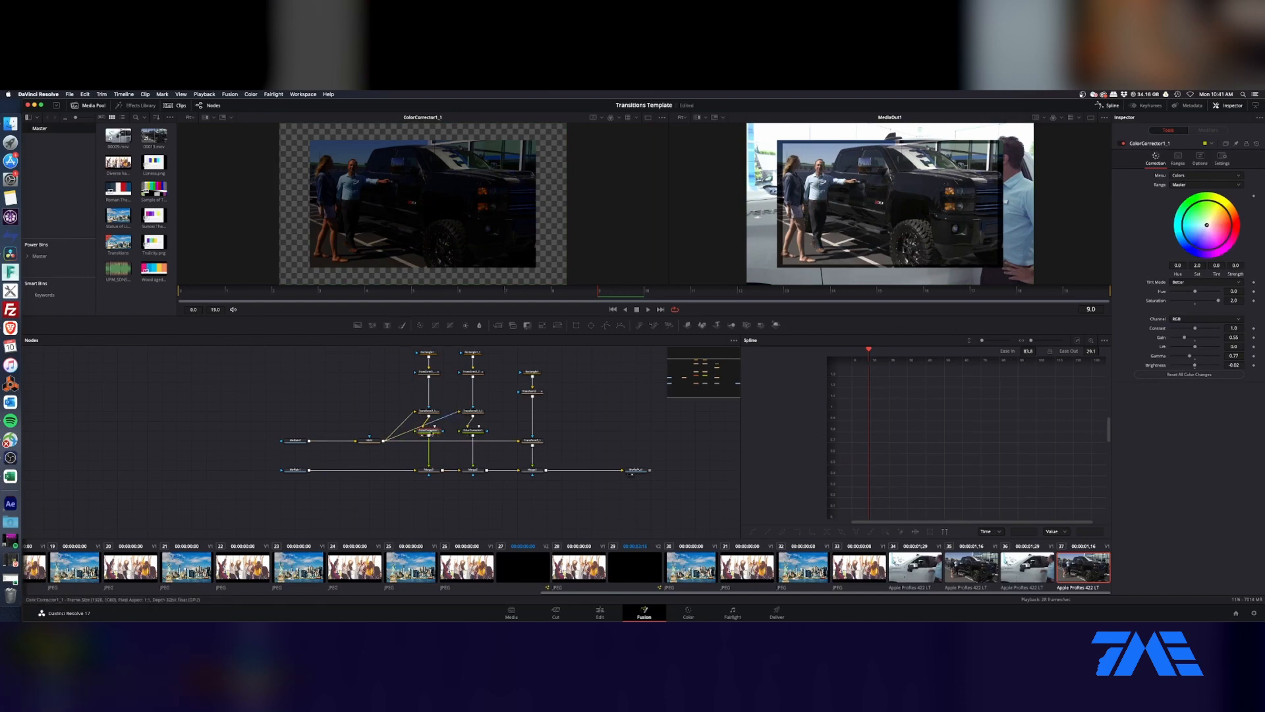
pyautogui.moveTo(1195, 365); pyautogui.dragTo(1199, 339)
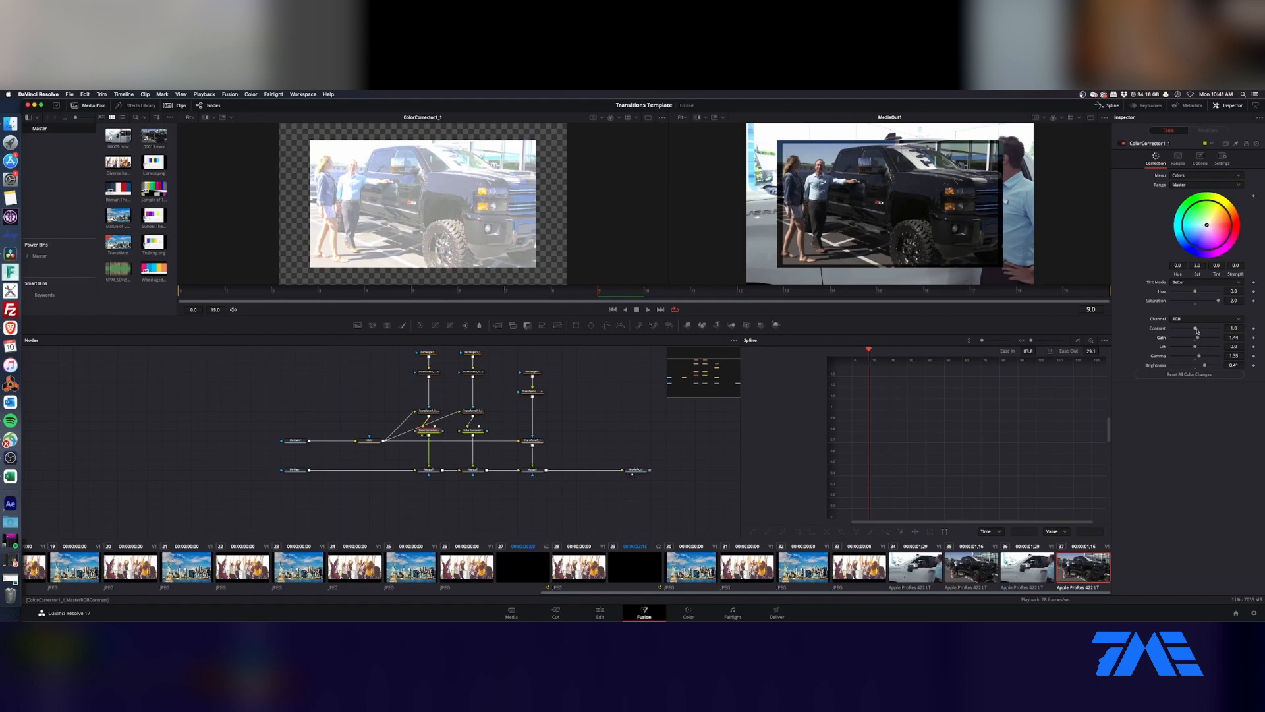
pyautogui.moveTo(1196, 330); pyautogui.dragTo(1210, 367)
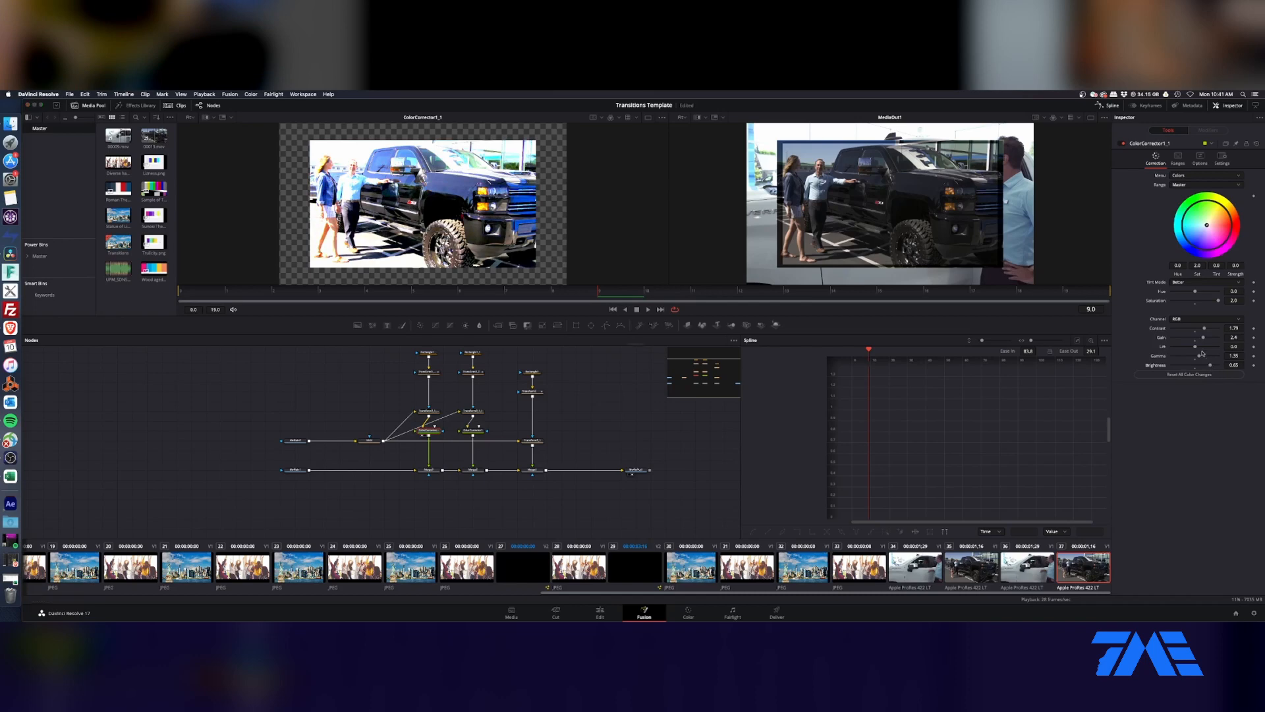
# Step: Insert a Blur between MUX and the overexposed branch's Transform and set its Blur Size to about 18
pyautogui.moveTo(448, 349); pyautogui.dragTo(337, 440)
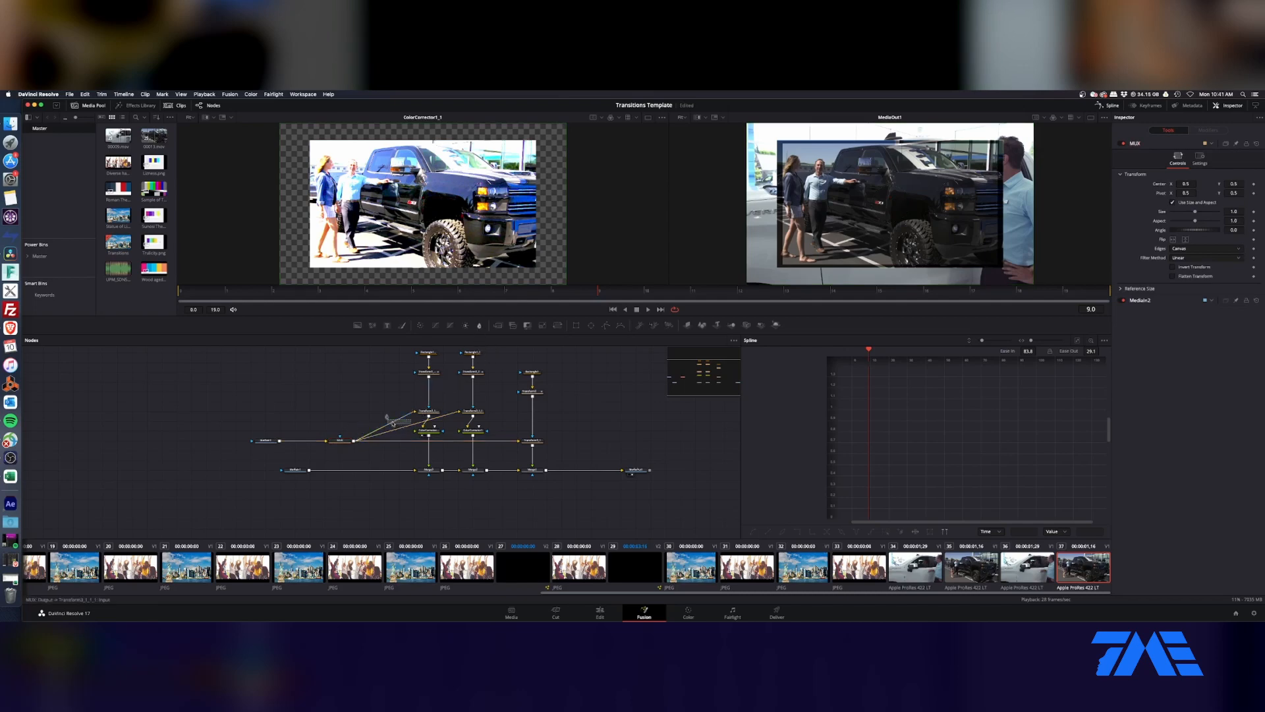
pyautogui.moveTo(393, 423); pyautogui.dragTo(384, 414)
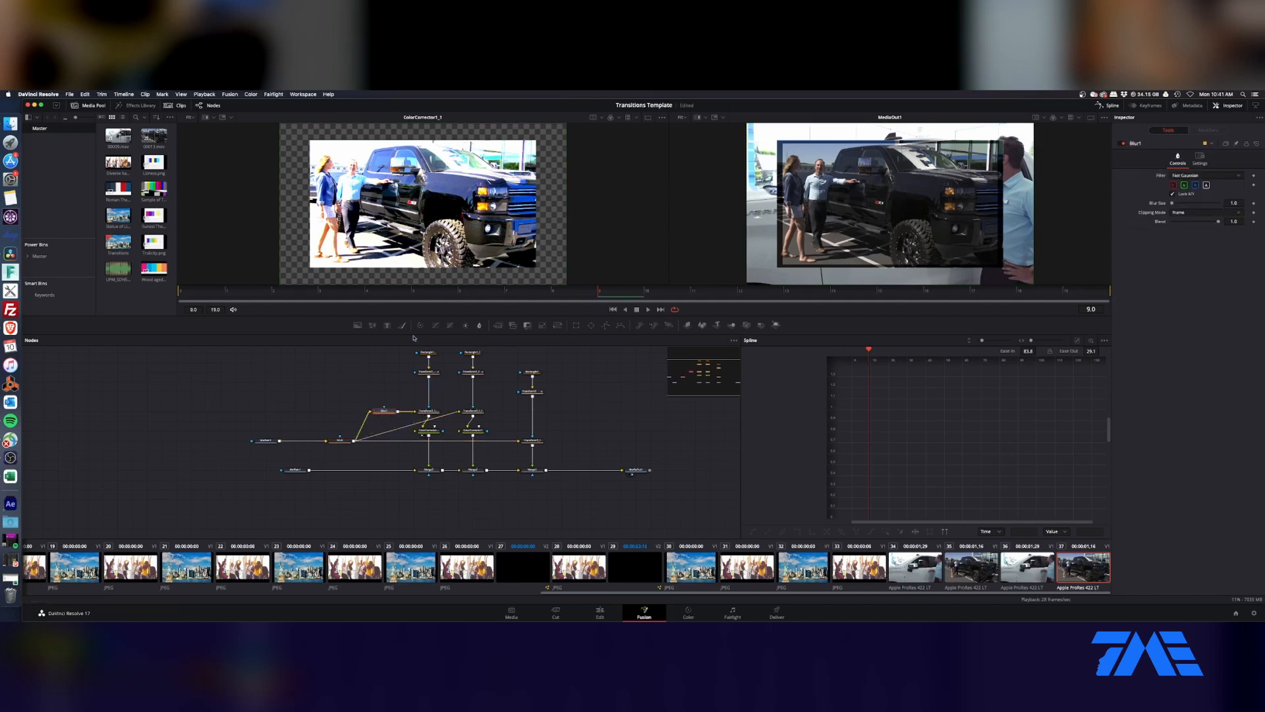
pyautogui.click(427, 430)
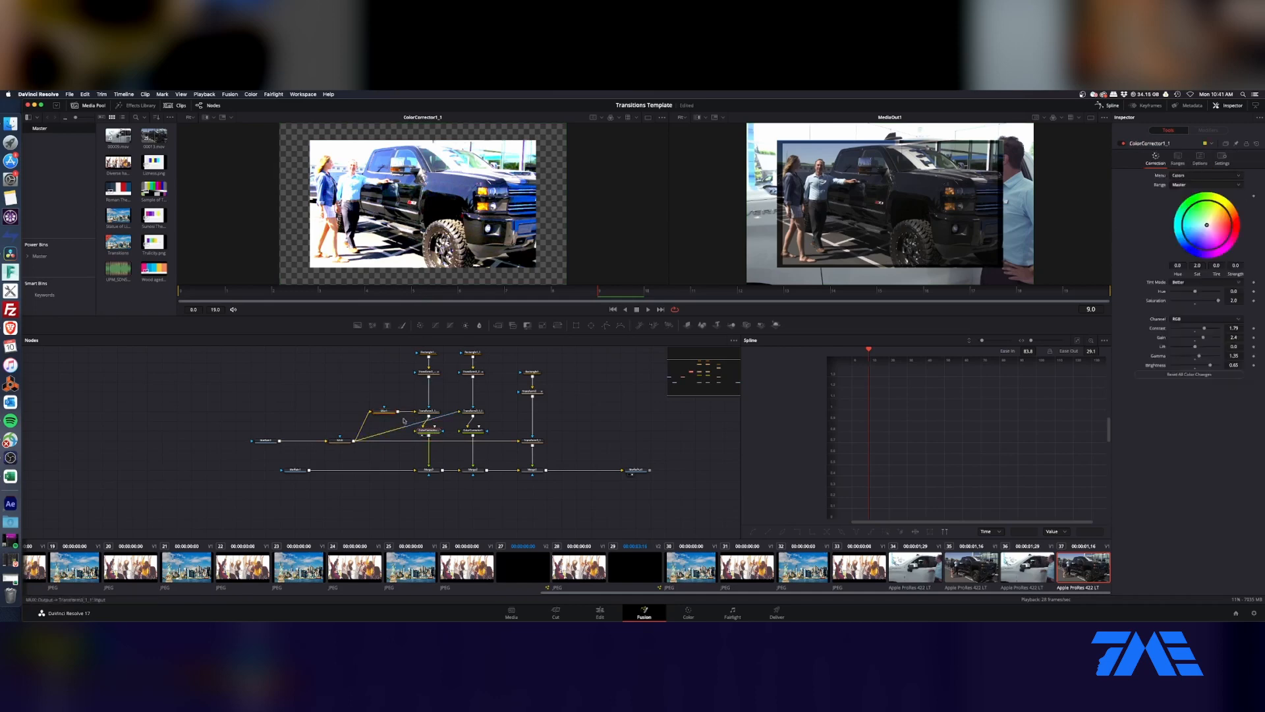
pyautogui.click(386, 413)
pyautogui.moveTo(1172, 205); pyautogui.dragTo(1182, 205)
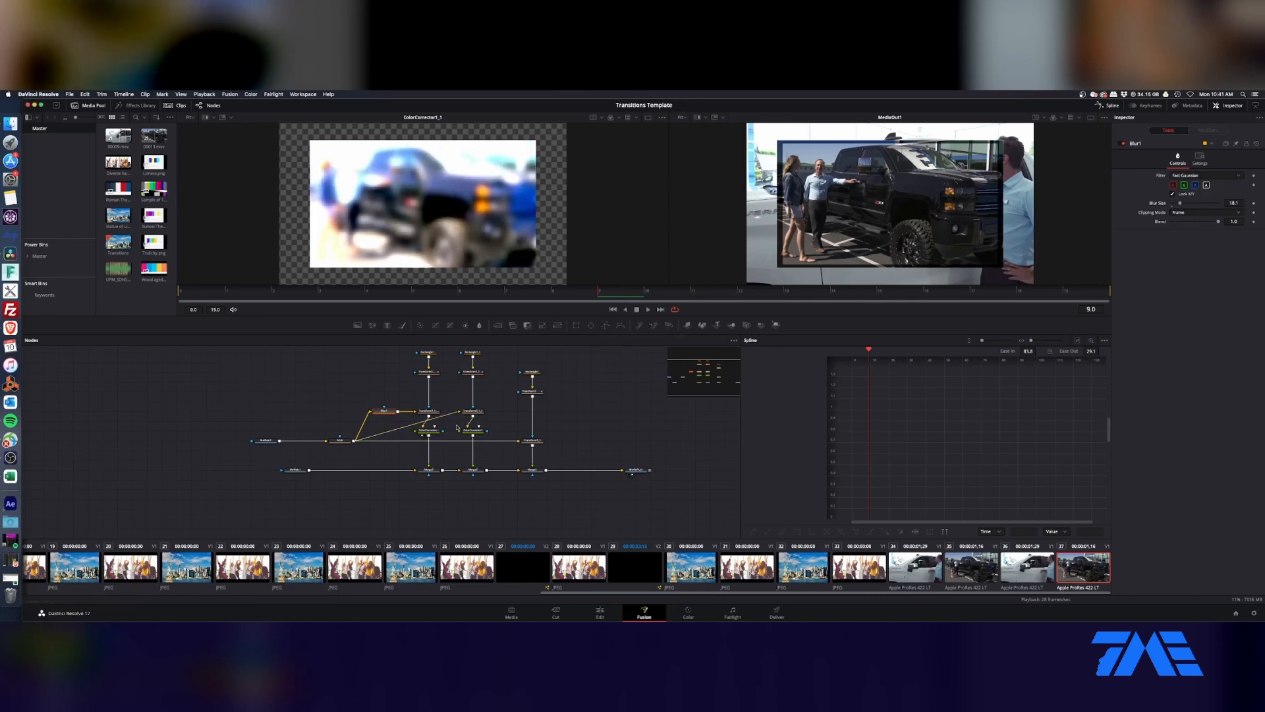
# Step: Set the Size keyframes of the blurred branch's rectangle Transform to ease in 100 and ease out about 40
pyautogui.click(429, 430)
pyautogui.click(434, 371)
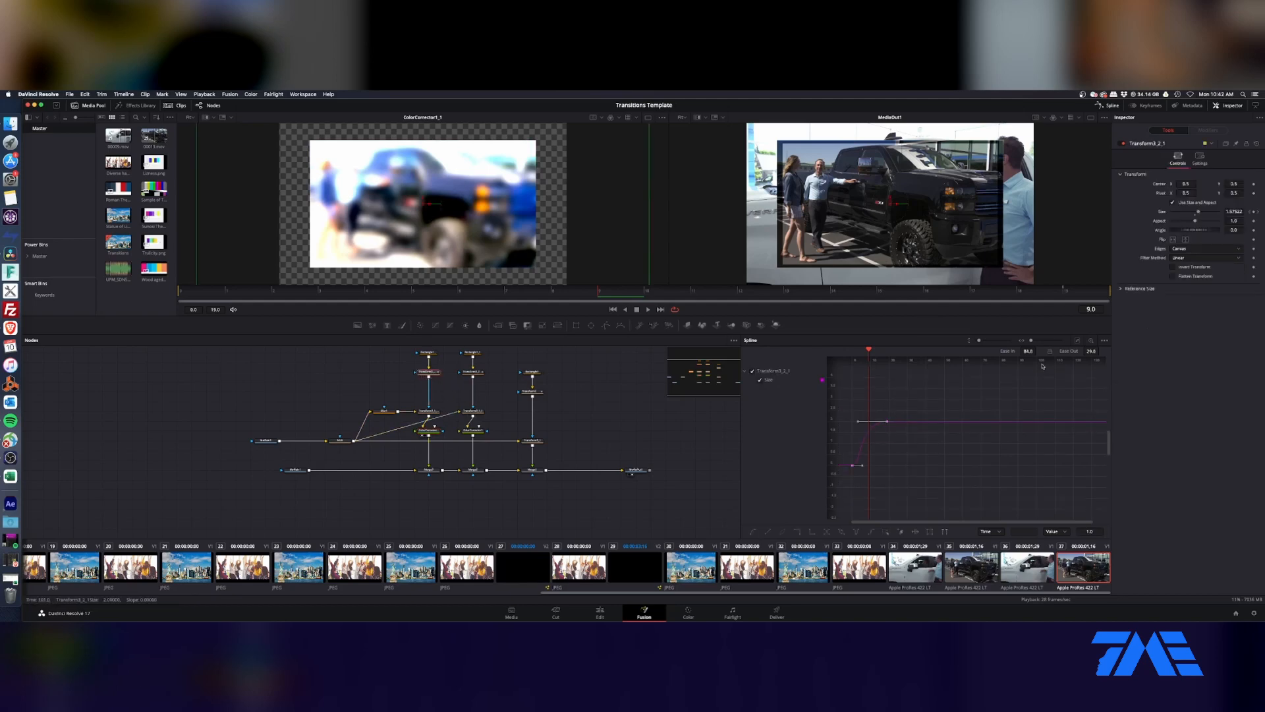
pyautogui.moveTo(1029, 352); pyautogui.dragTo(1101, 351)
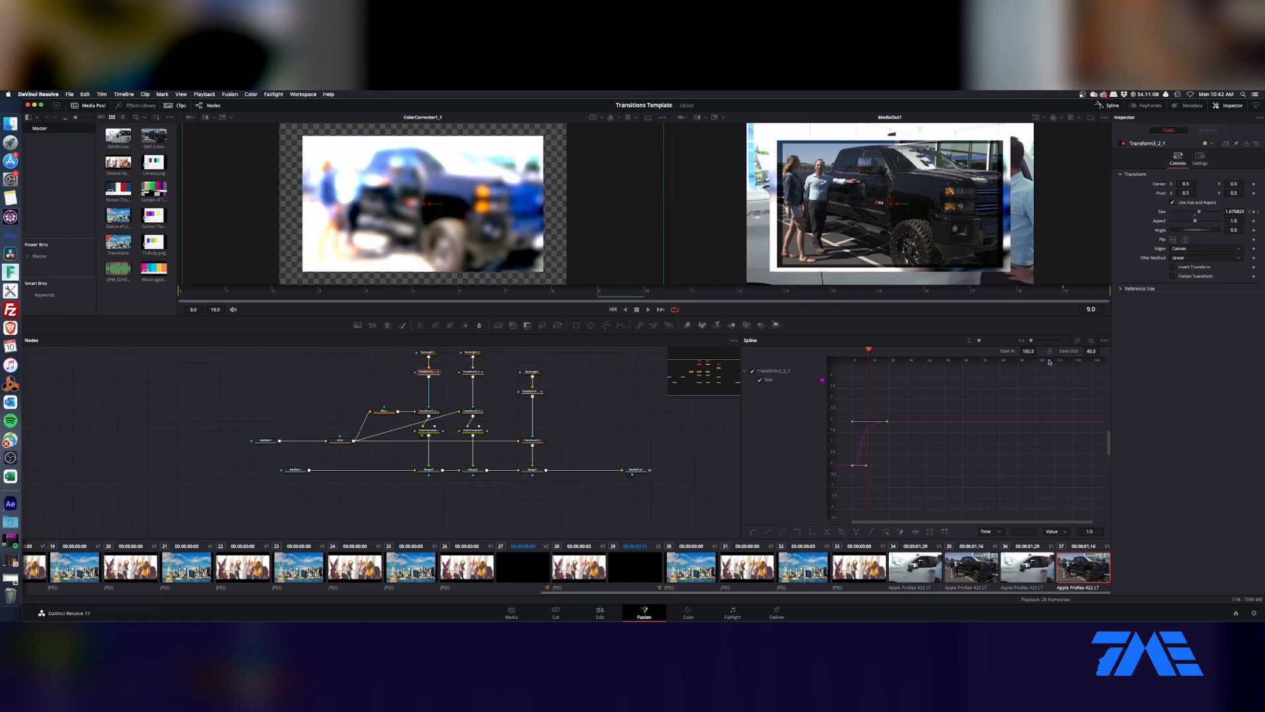
# Step: Play the layered transition in Fusion, and review it on the Edit page timeline
pyautogui.click(226, 301)
pyautogui.press('space')
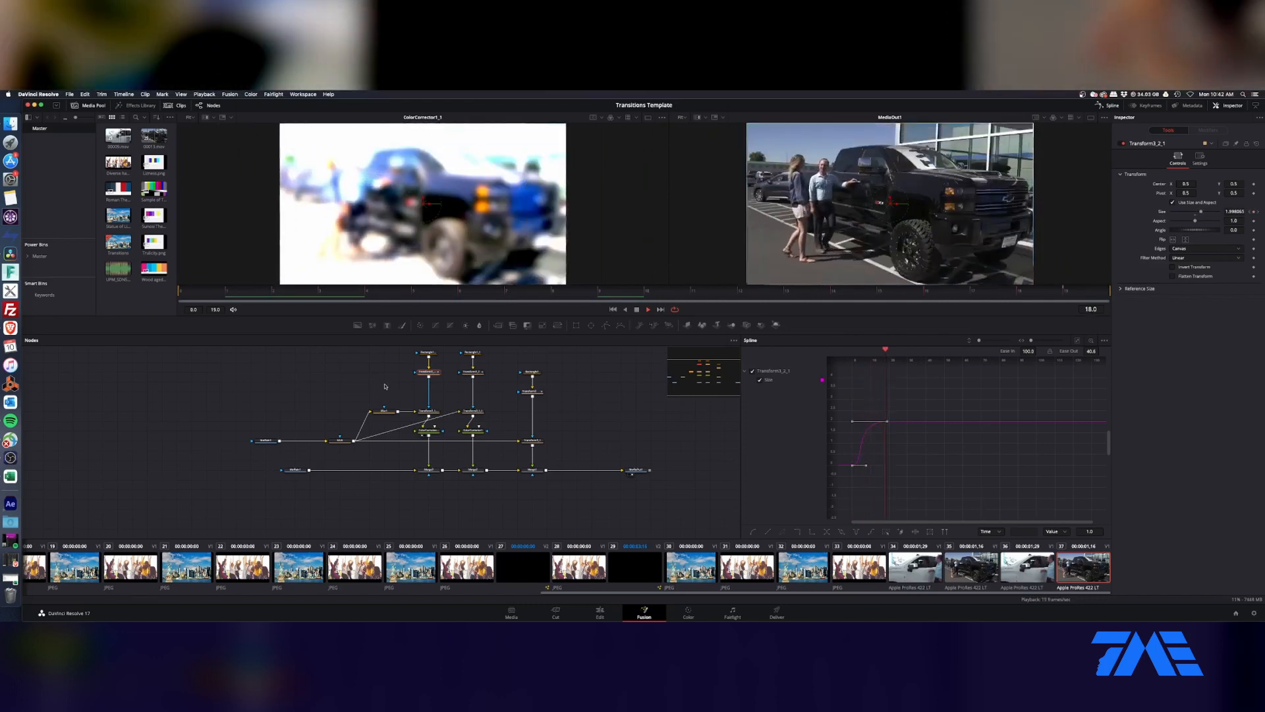
pyautogui.press('space')
pyautogui.click(600, 612)
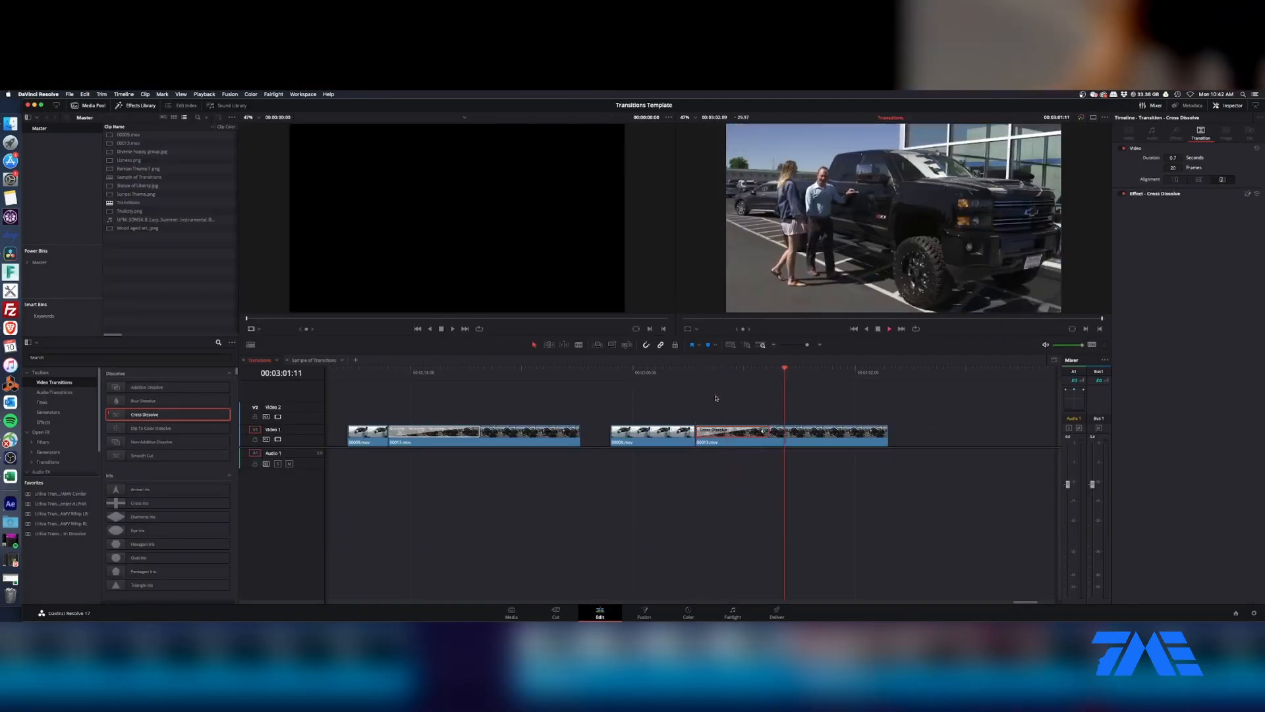
pyautogui.click(718, 374)
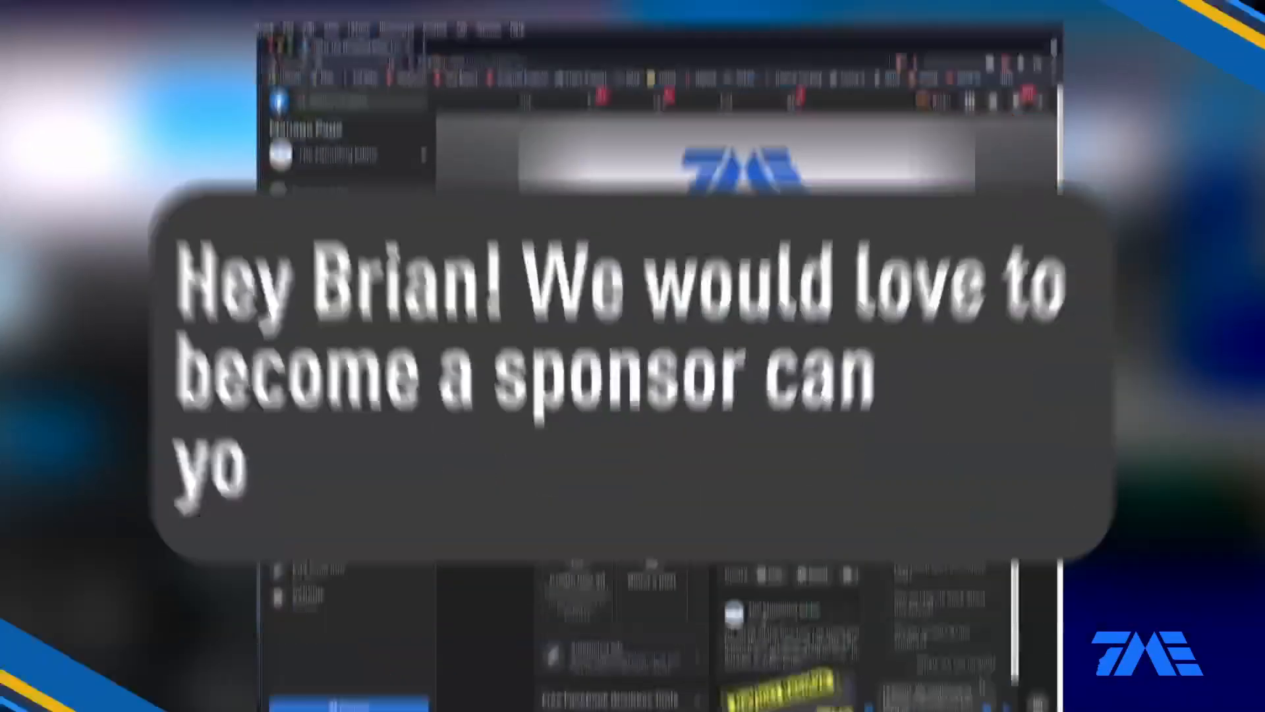
pyautogui.write('your pric')
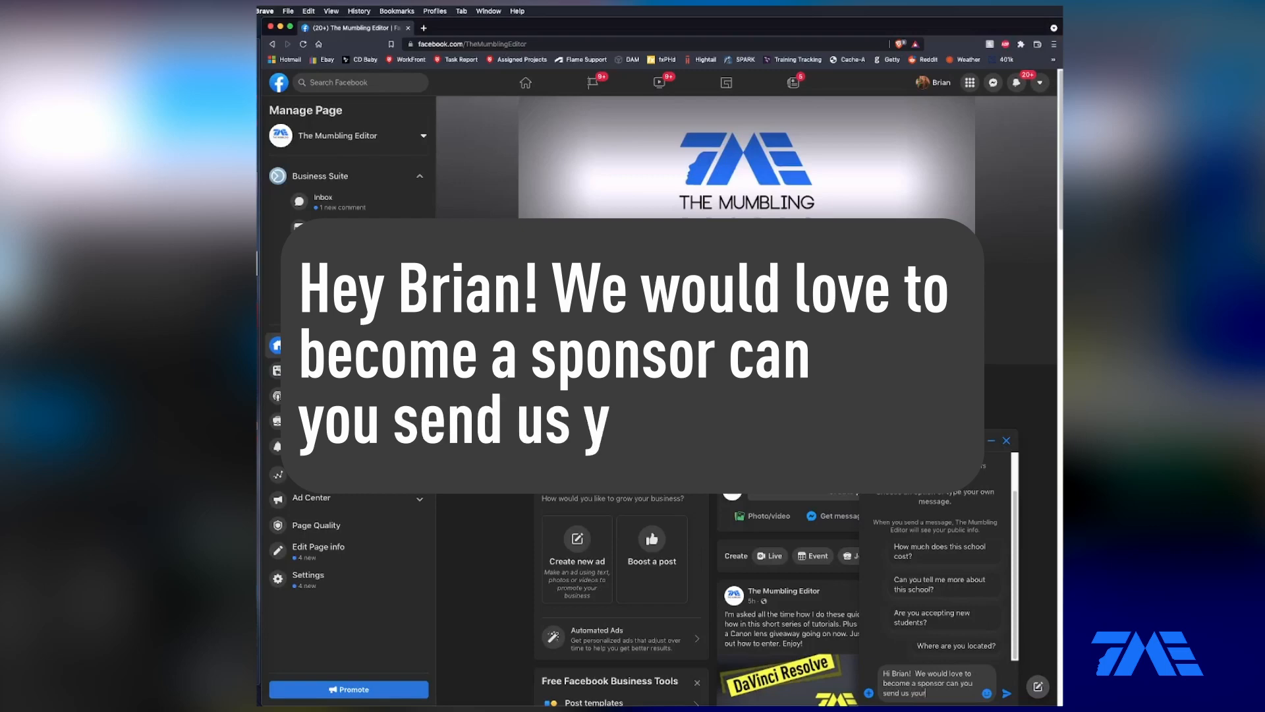
pyautogui.write('ing')
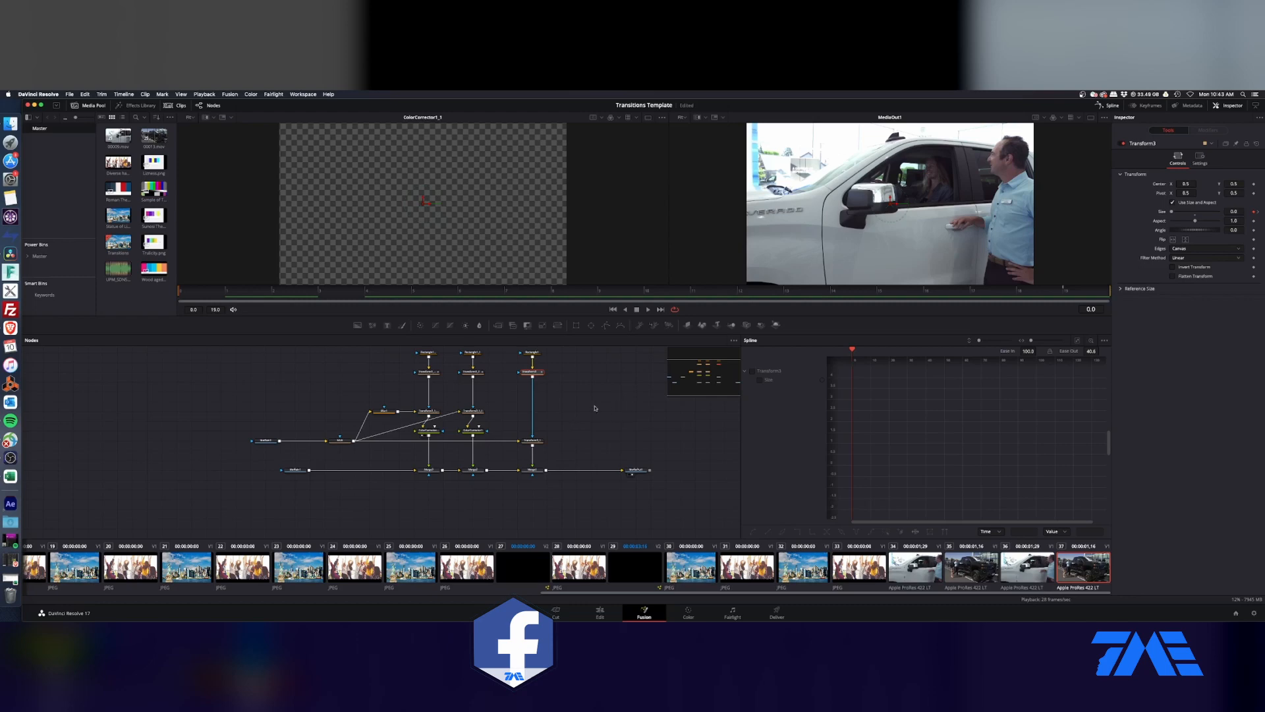
# Step: Add a Keyframe Stretcher after the rectangle Transform of the blurred branch in Fusion
pyautogui.click(428, 373)
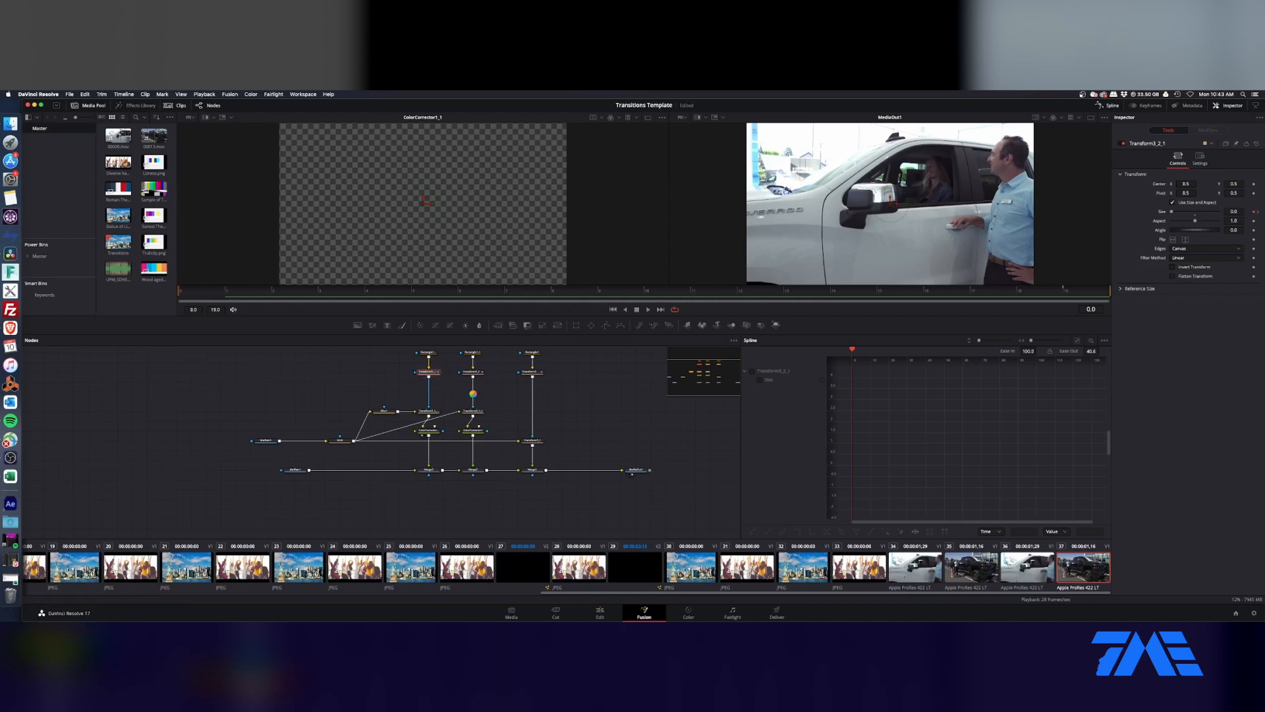
pyautogui.hotkey('shift', 'space')
pyautogui.write('keyfram')
pyautogui.press('Return')
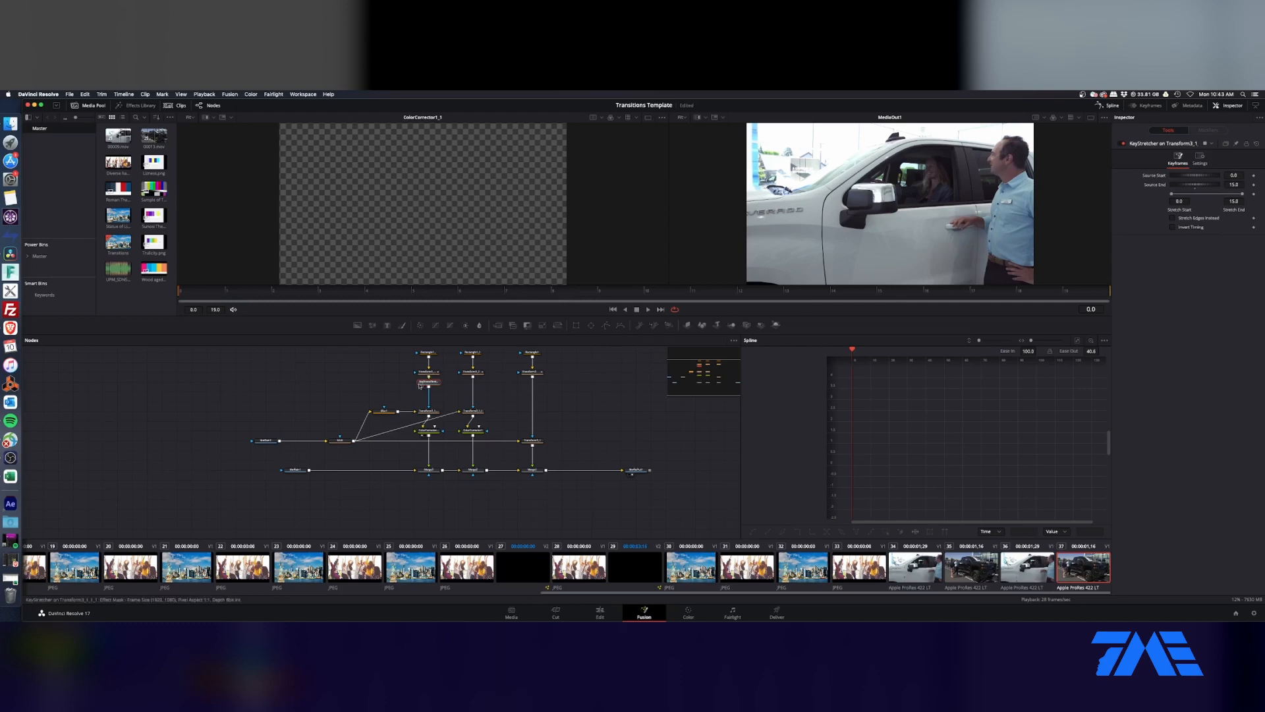
# Step: Paste copies of the Keyframe Stretcher after the other two rectangle Transforms and return to the Edit page
pyautogui.click(476, 373)
pyautogui.press('super+v')
pyautogui.click(534, 372)
pyautogui.press('super+v')
pyautogui.click(600, 613)
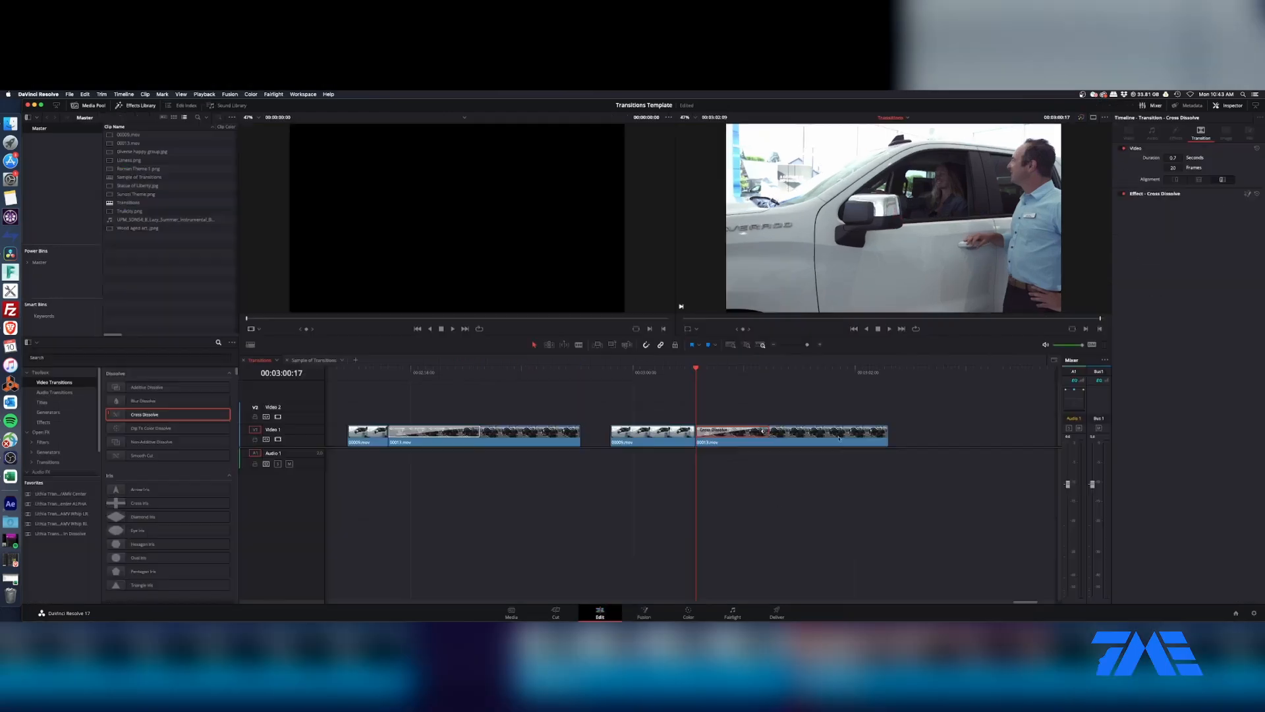
# Step: Set the transition's duration to 26 frames and scrub through it on the Edit page timeline
pyautogui.moveTo(1173, 174); pyautogui.dragTo(1174, 182)
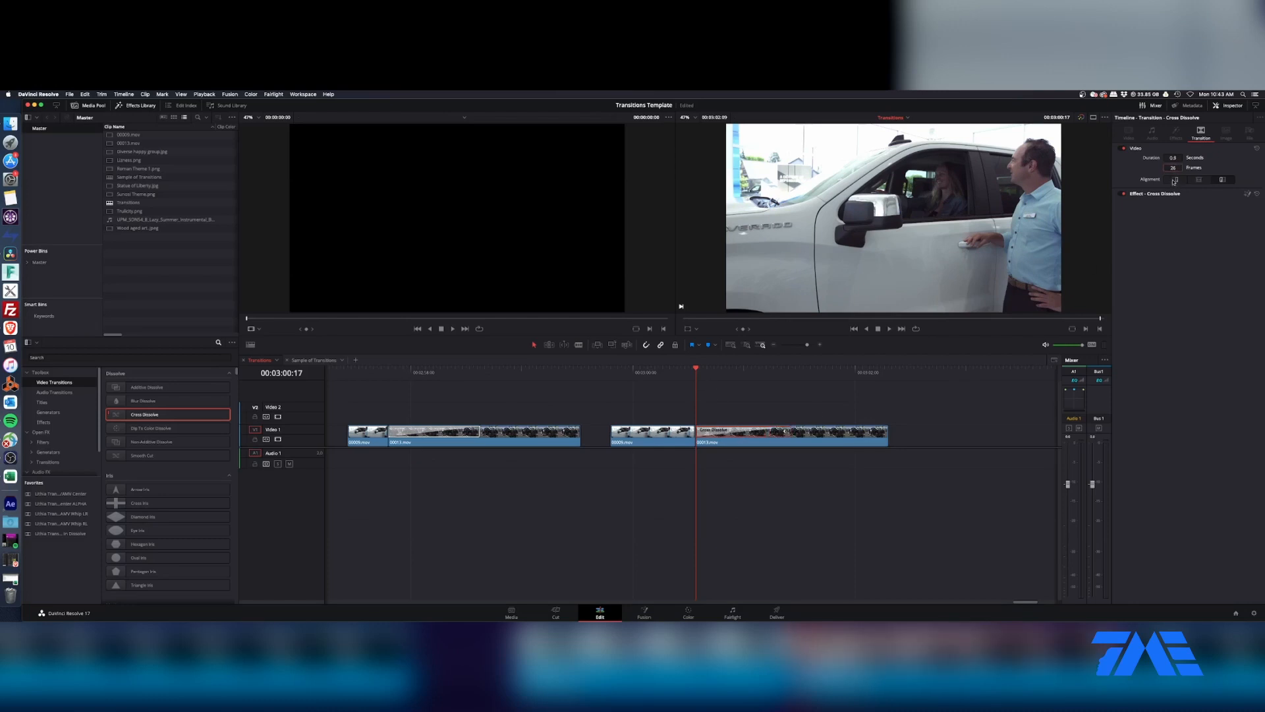
pyautogui.moveTo(721, 370); pyautogui.dragTo(781, 371)
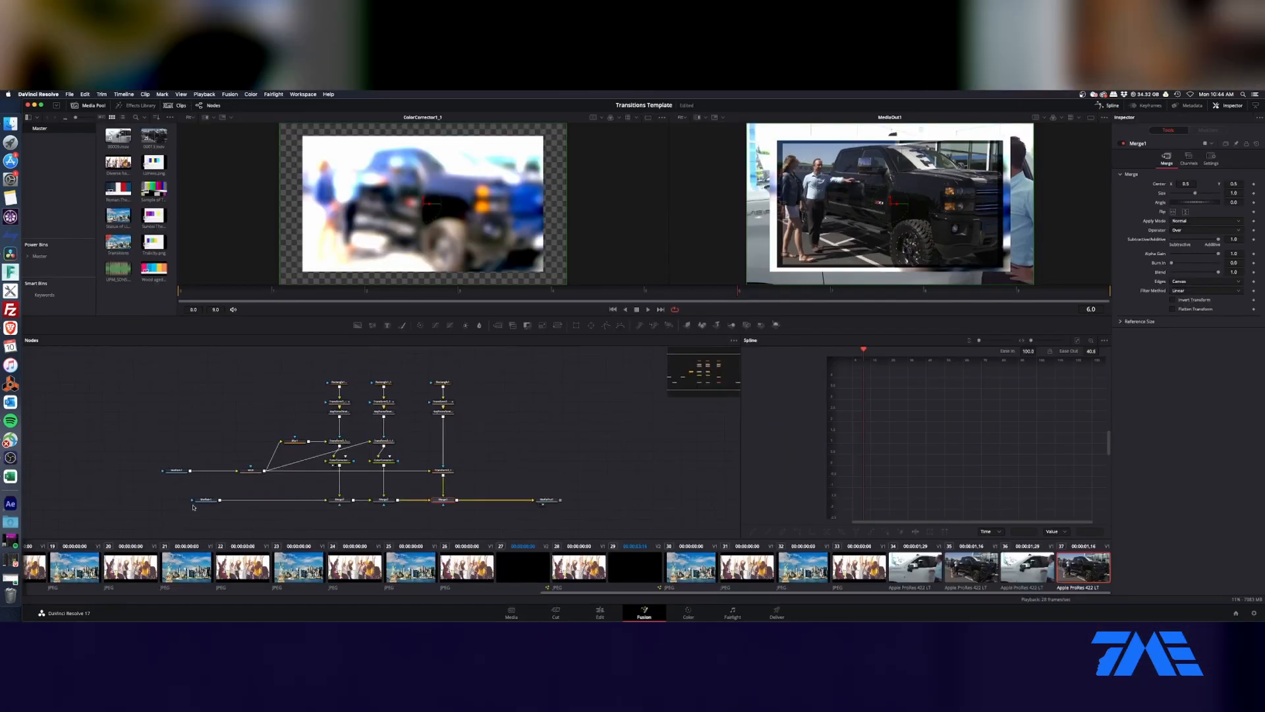
# Step: In Fusion, group all the nodes between the two MediaIn nodes and MediaOut, and place the group between them
pyautogui.moveTo(195, 501); pyautogui.dragTo(166, 500)
pyautogui.moveTo(476, 362); pyautogui.dragTo(218, 521)
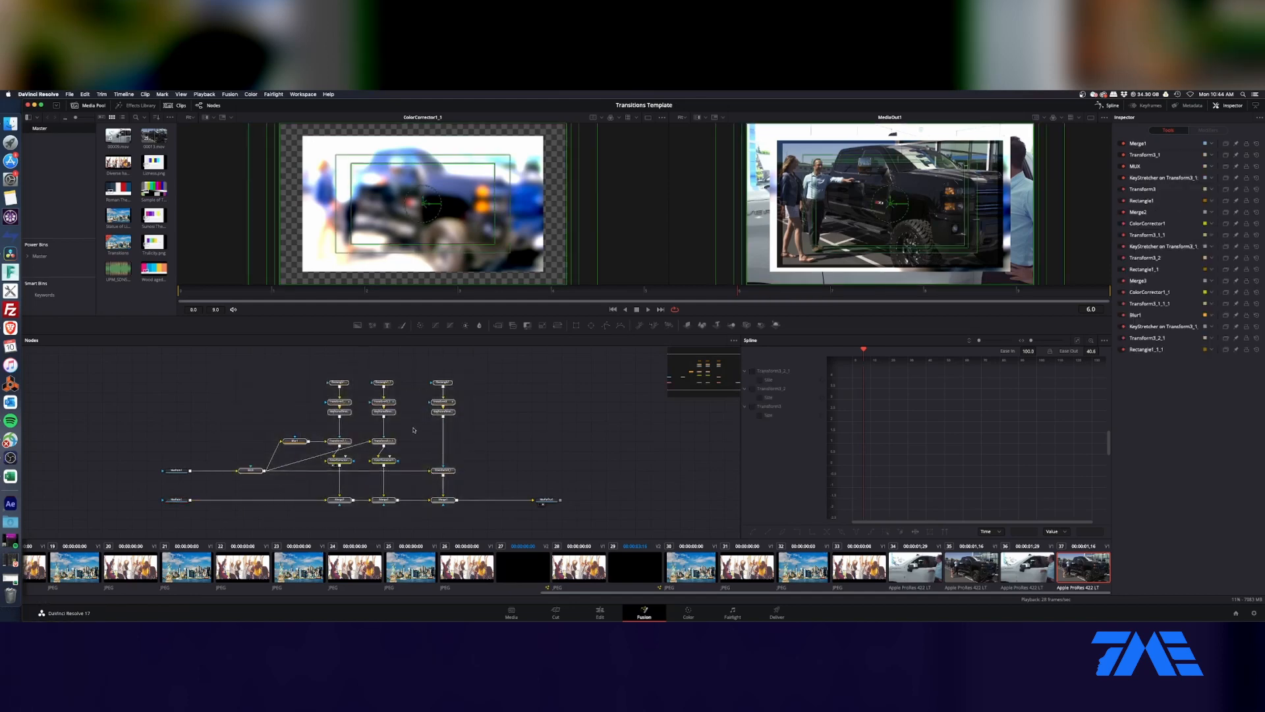
pyautogui.rightClick(387, 404)
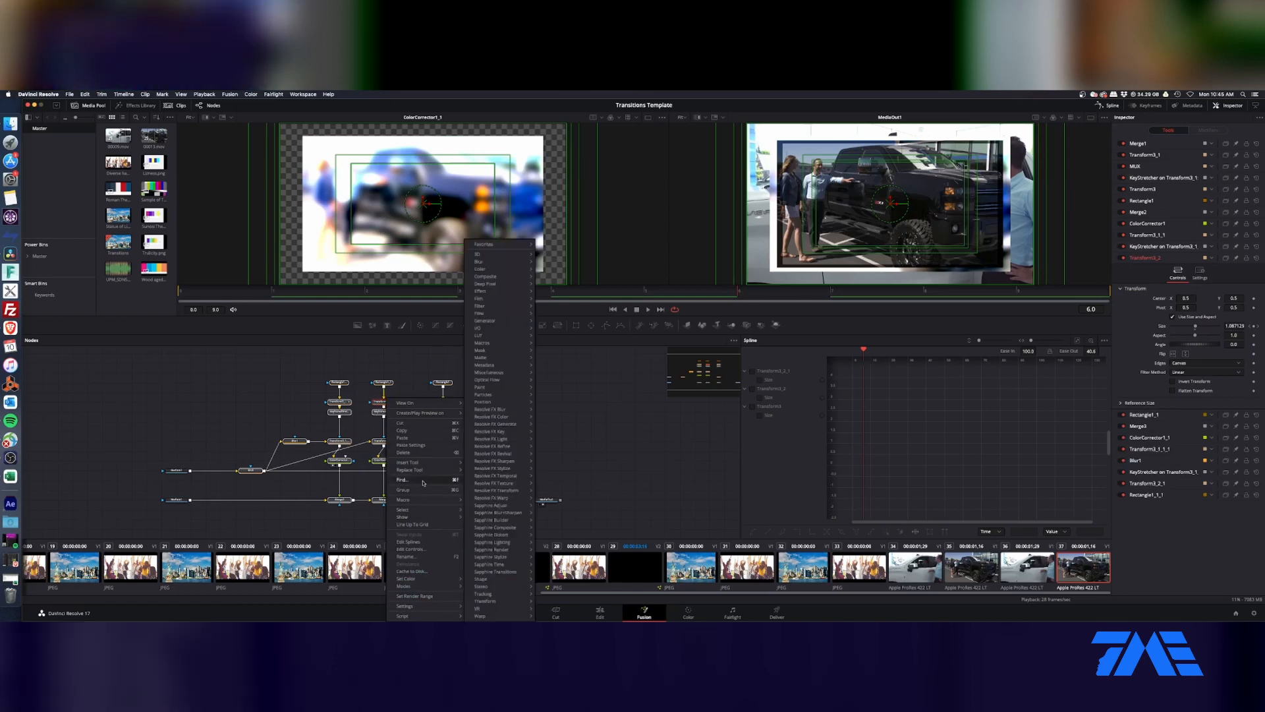
pyautogui.click(404, 489)
pyautogui.moveTo(347, 380); pyautogui.dragTo(340, 490)
# Step: Rename the node group as BoxTransUp
pyautogui.press('F2')
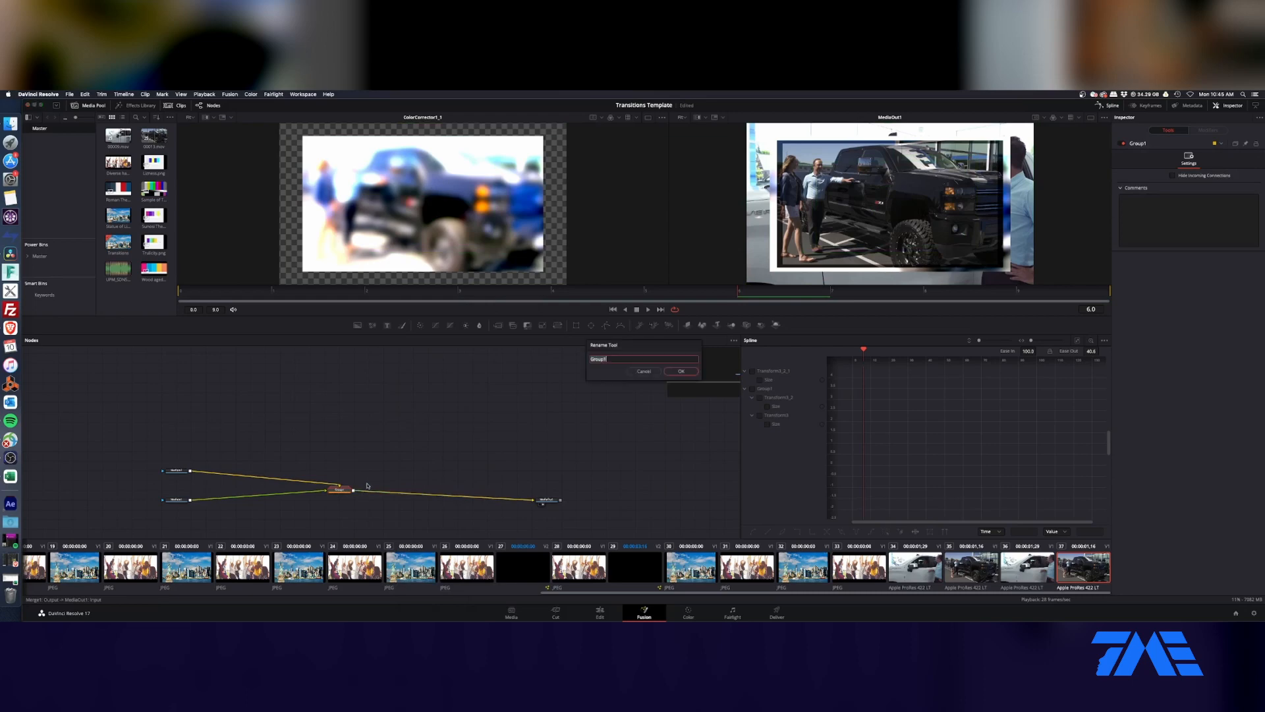
pyautogui.write('Box Trans Up')
pyautogui.click(681, 371)
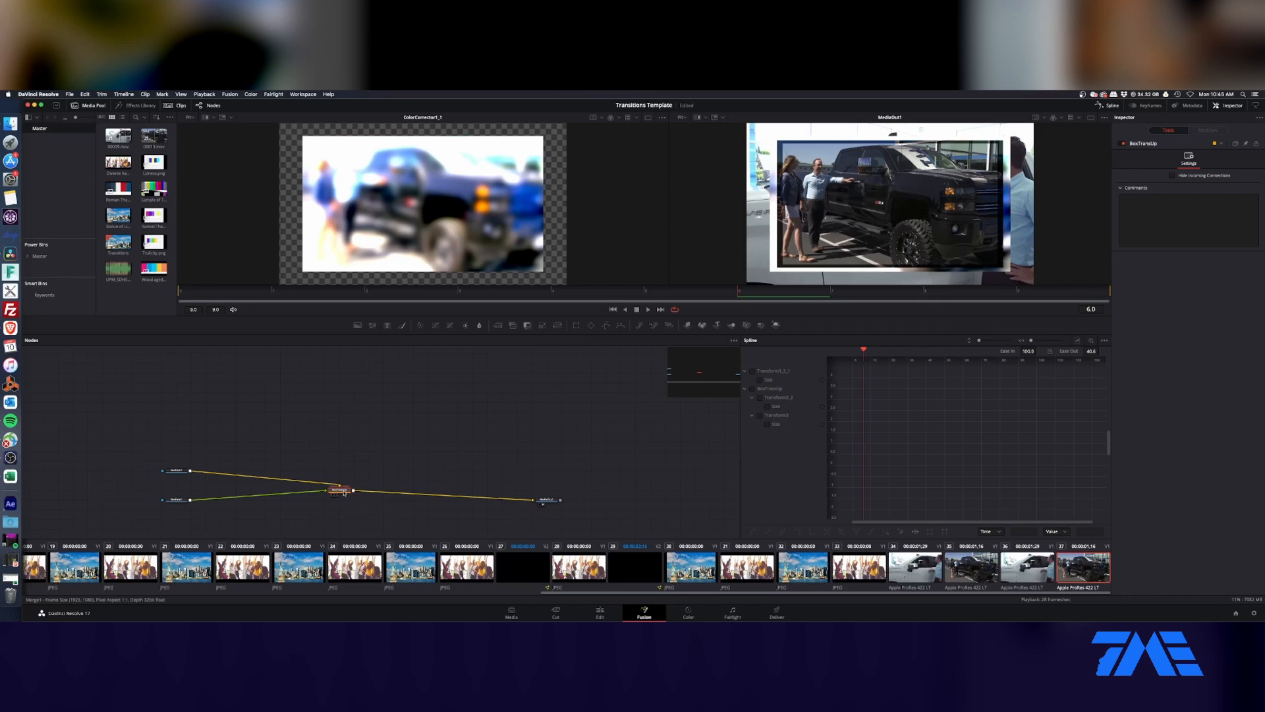
# Step: Save the group's settings to the Desktop as a settings file named BoxTransUp
pyautogui.rightClick(341, 491)
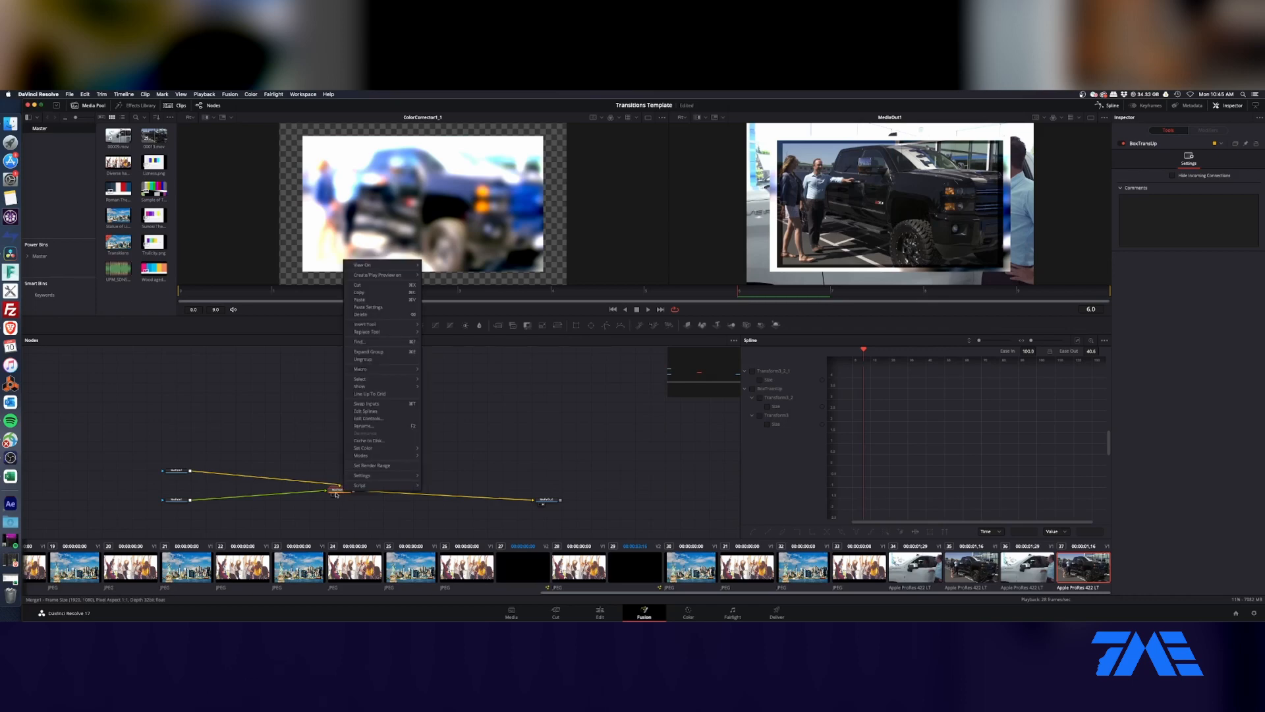
pyautogui.moveTo(378, 478)
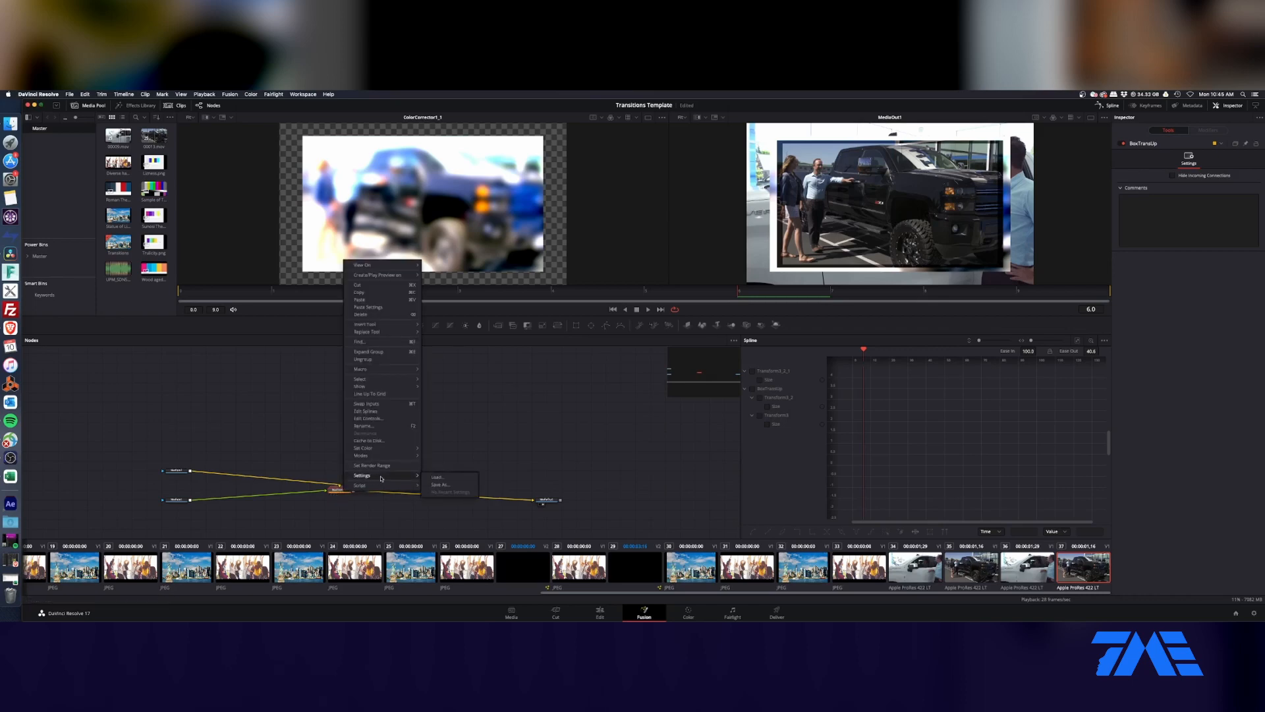
pyautogui.click(440, 484)
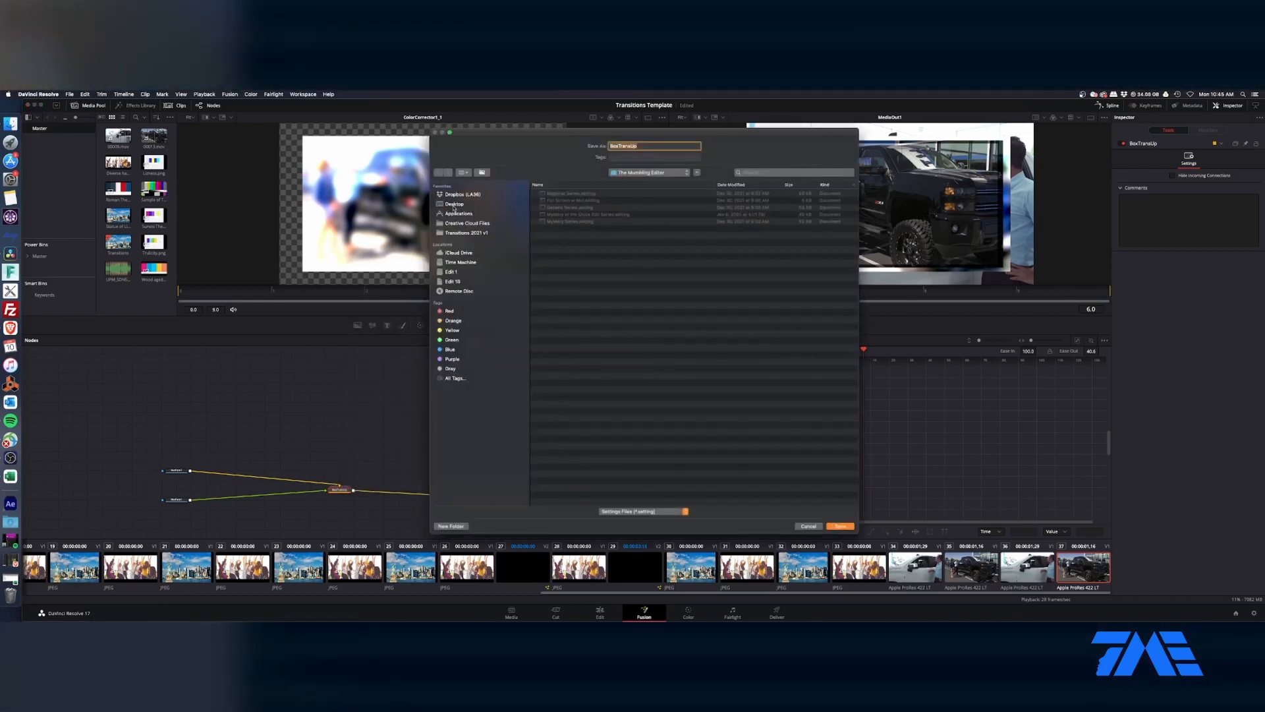
pyautogui.click(454, 206)
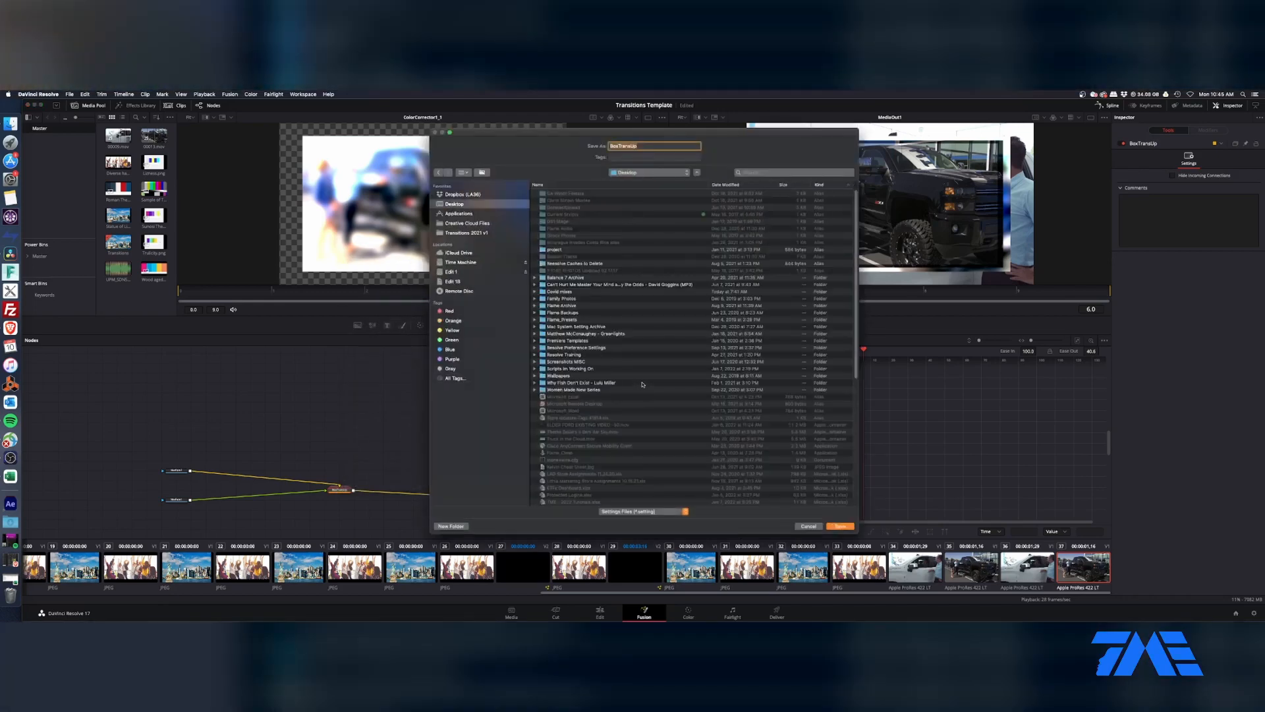
pyautogui.click(840, 526)
# Step: Return to the Edit page and step back and forth through the transition to review it
pyautogui.click(600, 613)
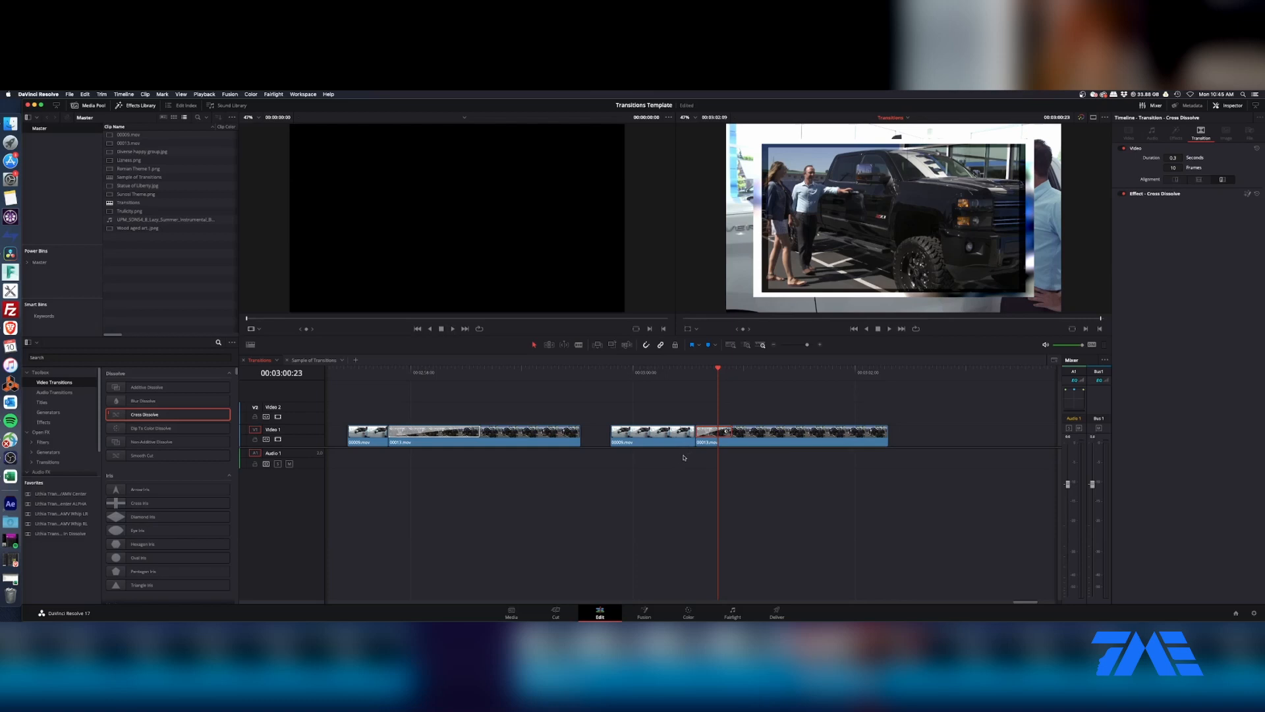
pyautogui.press('Left')
pyautogui.press('Left')
pyautogui.press('Left')
pyautogui.press('Left')
pyautogui.press('Left')
pyautogui.press('Left')
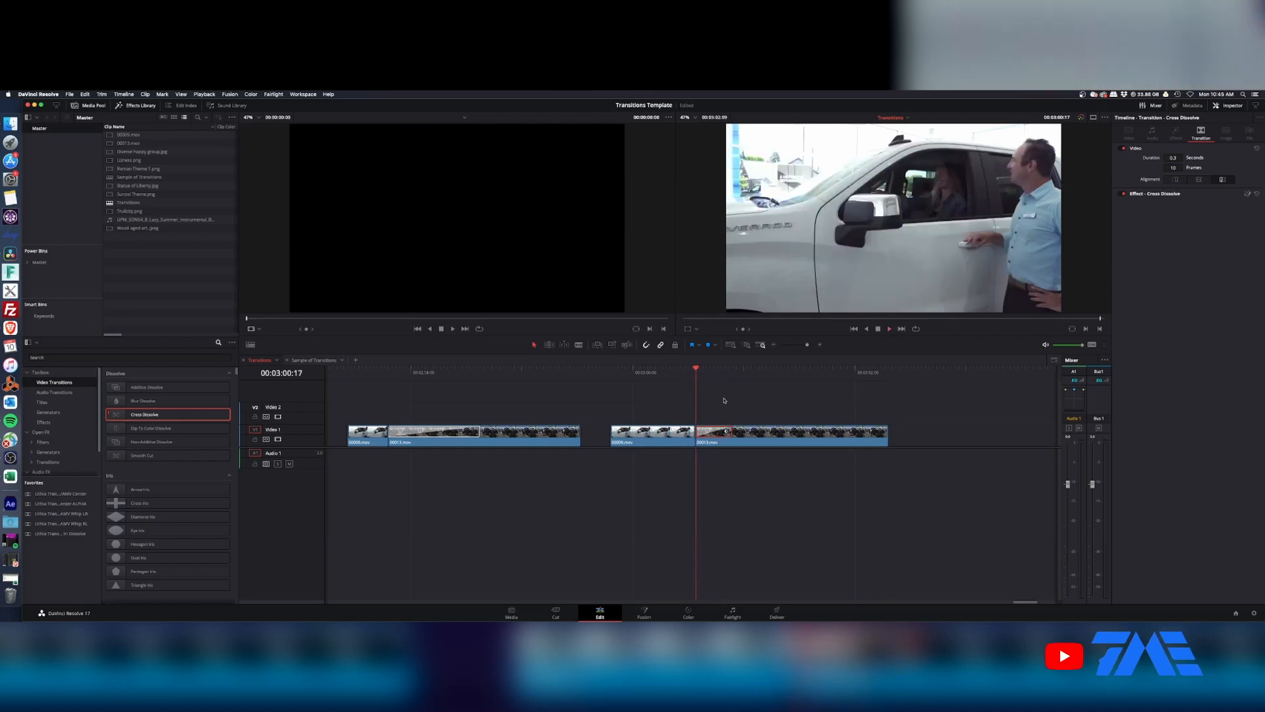
pyautogui.press('Right')
pyautogui.press('Right')
pyautogui.press('Right')
pyautogui.press('Right')
pyautogui.press('Right')
pyautogui.press('Right')
pyautogui.press('Right')
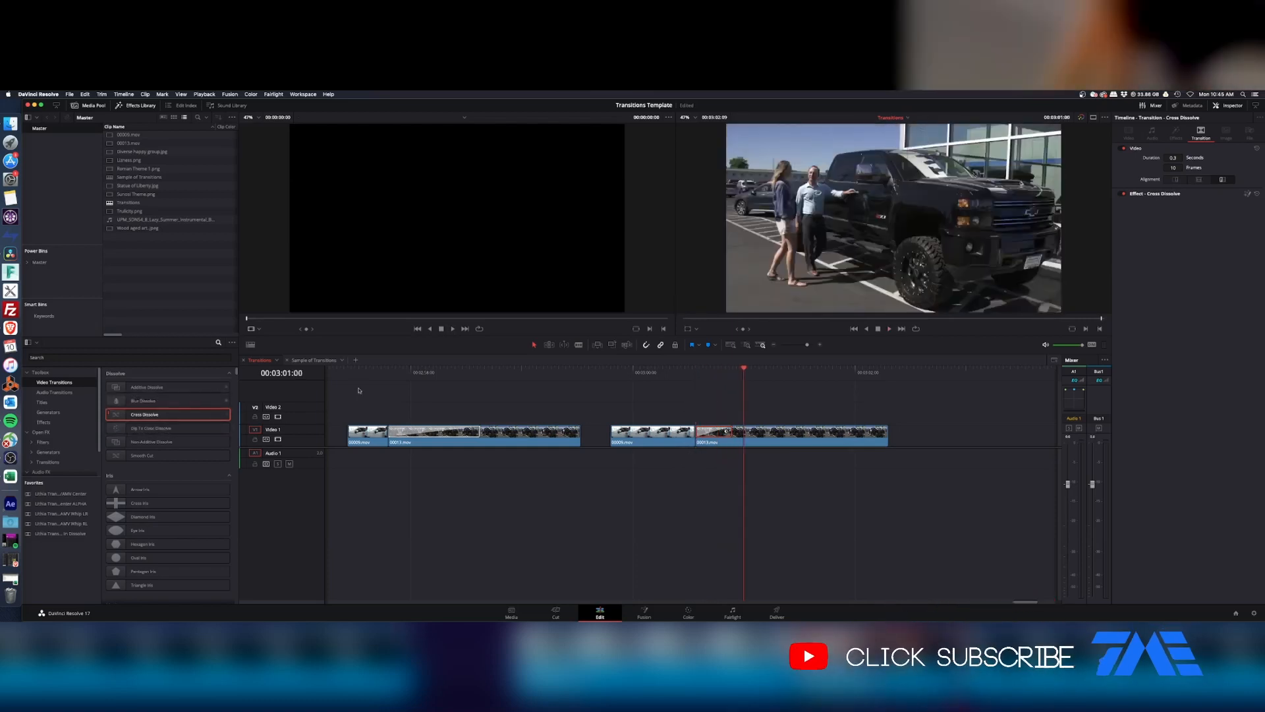
pyautogui.press('Left')
pyautogui.press('Left')
pyautogui.press('Left')
# Step: Create a transition preset named "Box Trans Up" from the transition on the second clip pair
pyautogui.rightClick(721, 436)
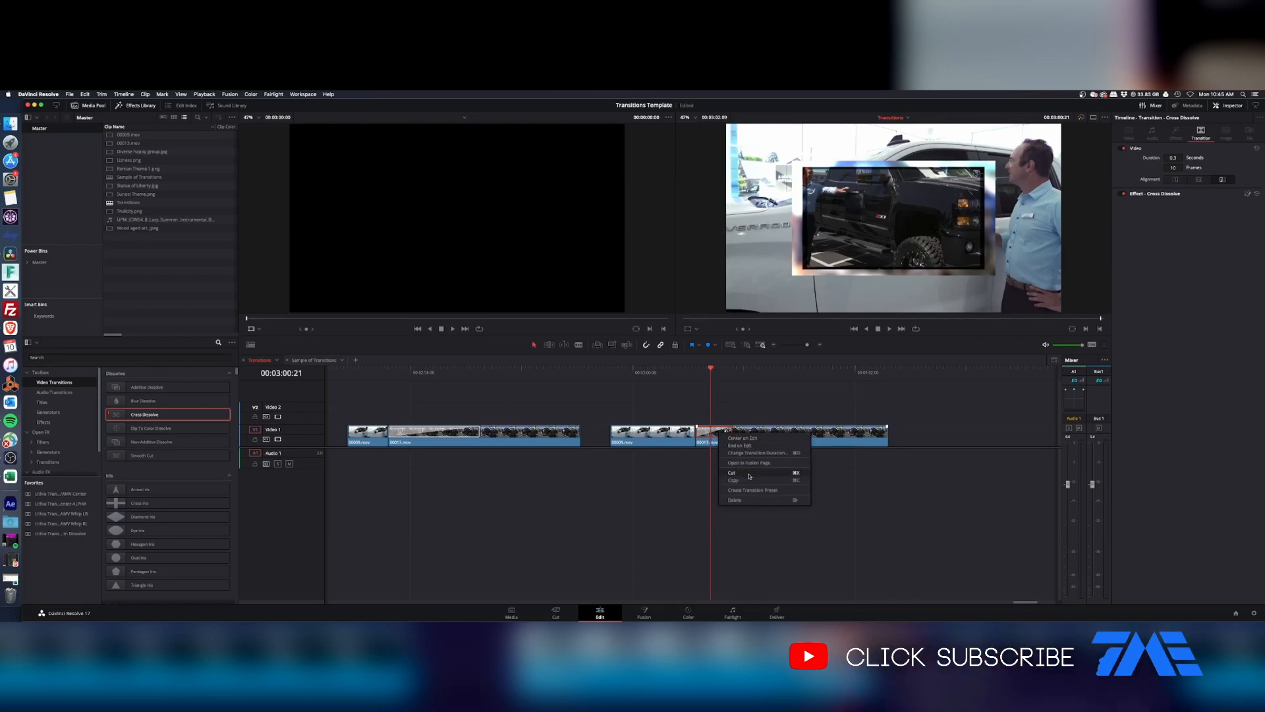
pyautogui.click(751, 489)
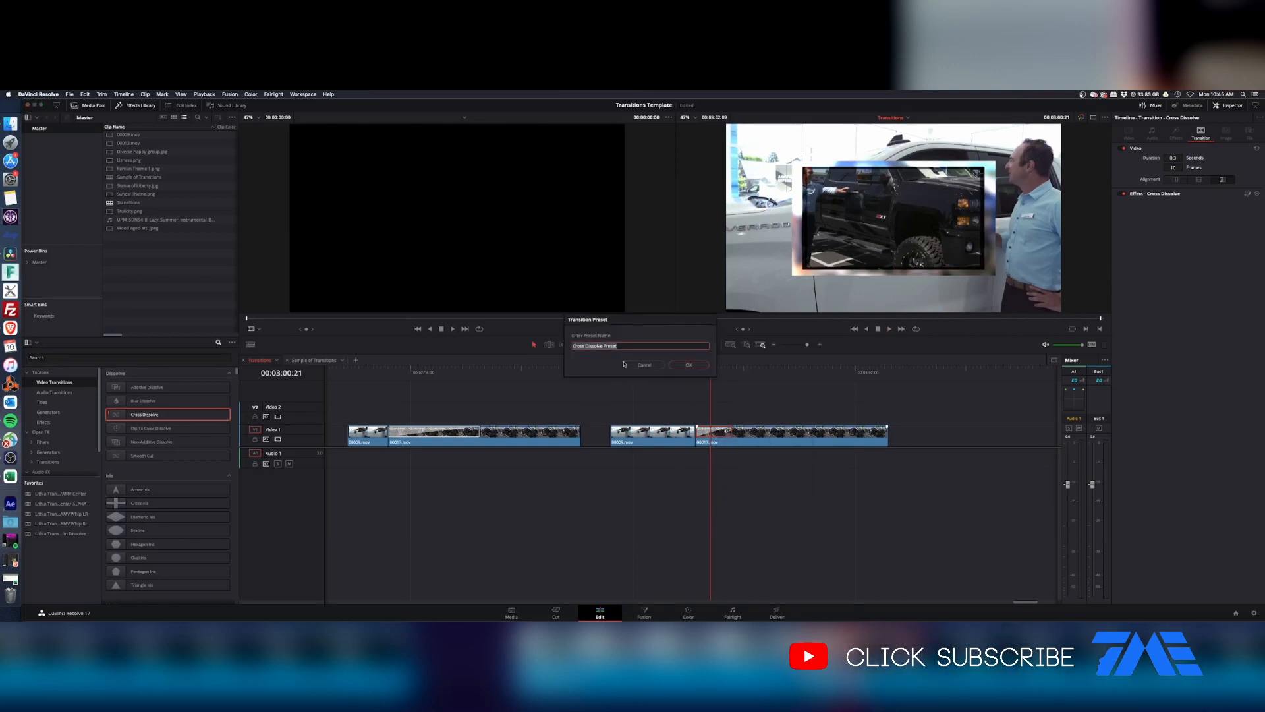
pyautogui.write('Box Trans Up')
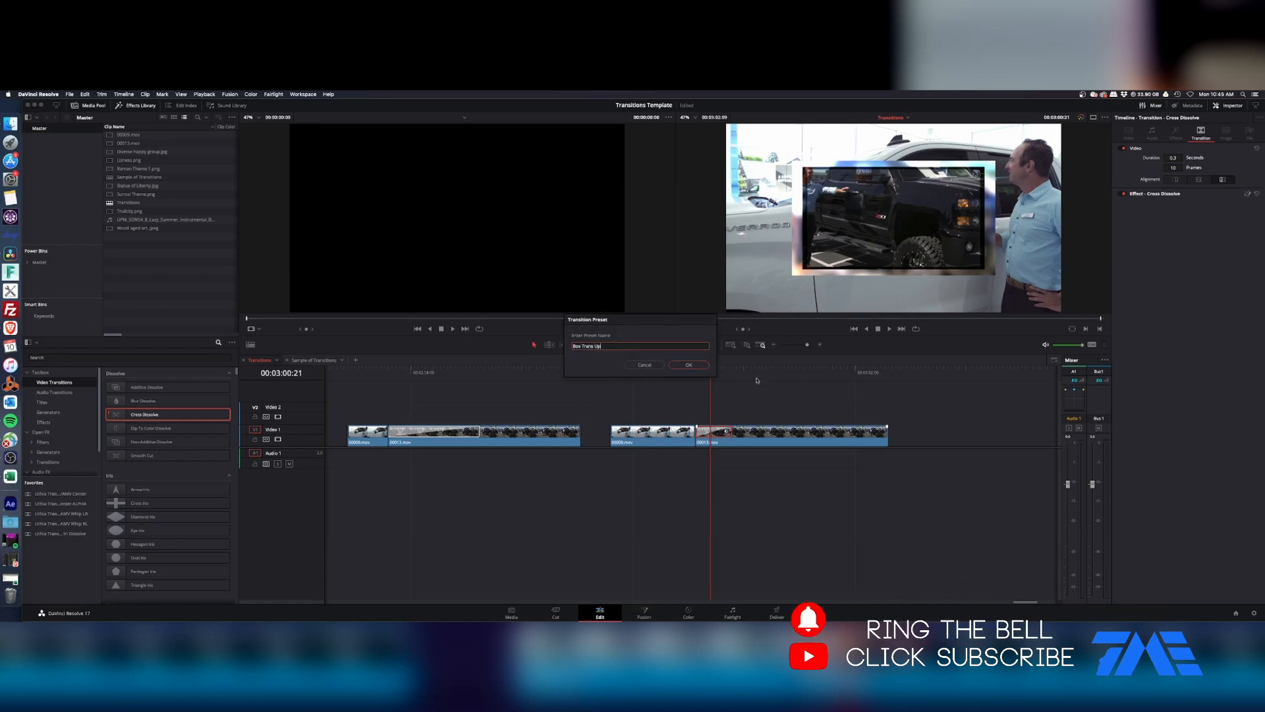
pyautogui.click(687, 366)
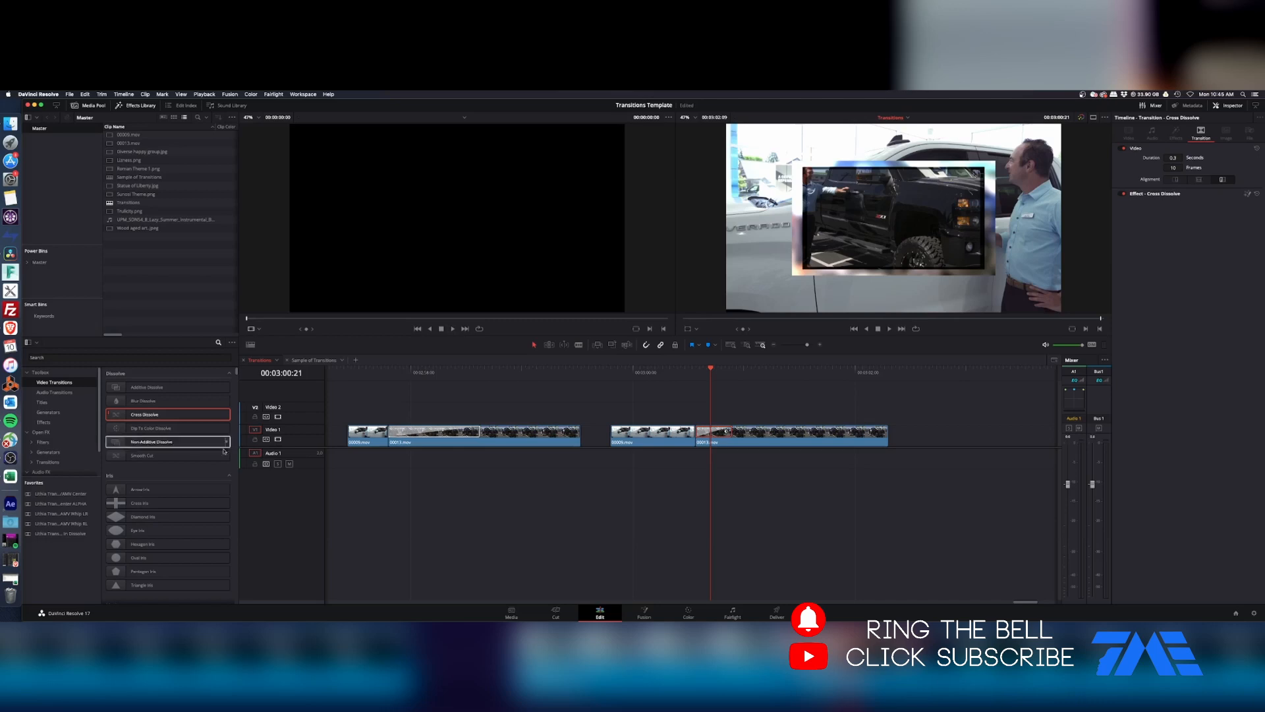
# Step: Search the video transitions for "box" and view the available options for the Box Trans Up user preset
pyautogui.scroll(-10, 198, 474)
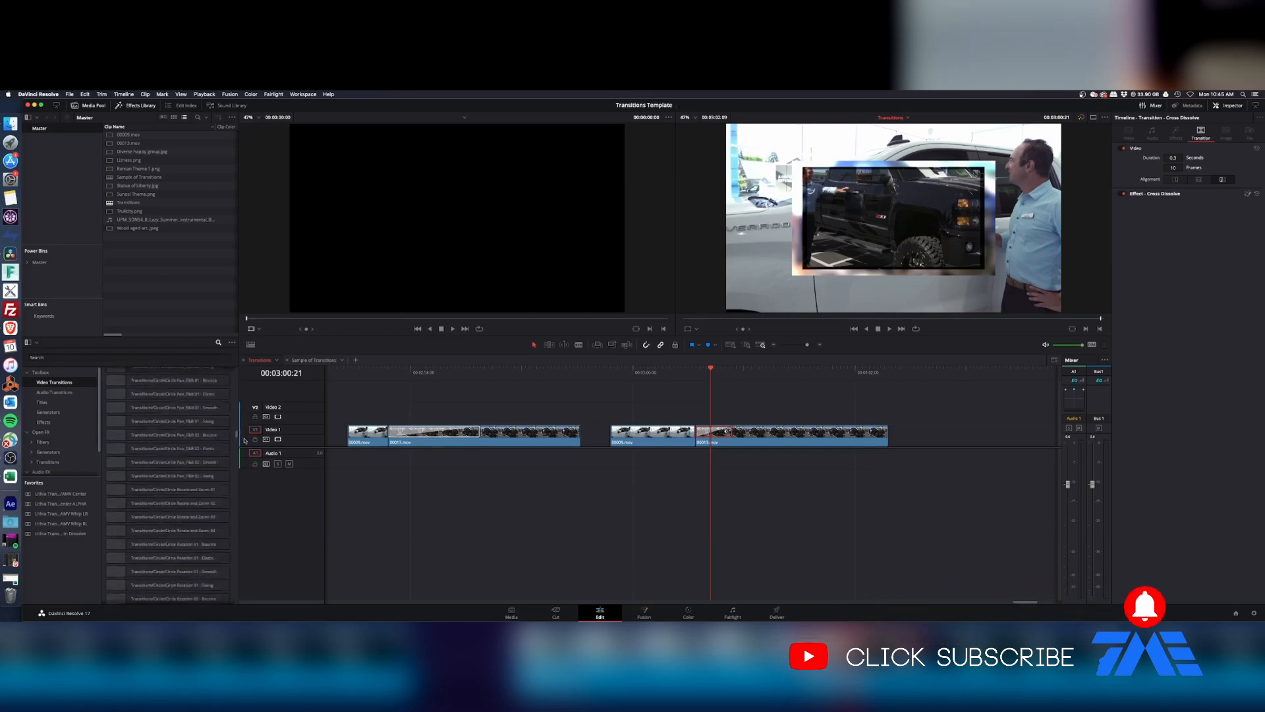
pyautogui.click(129, 358)
pyautogui.write('box')
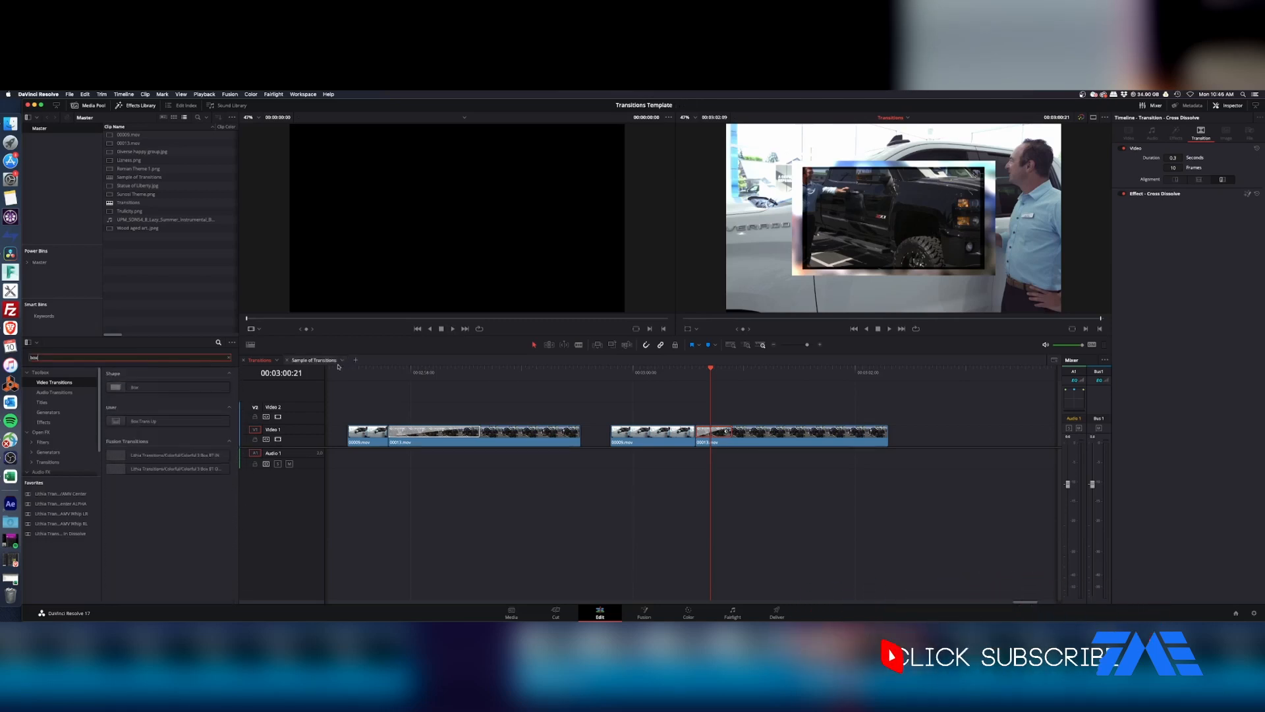
pyautogui.rightClick(175, 424)
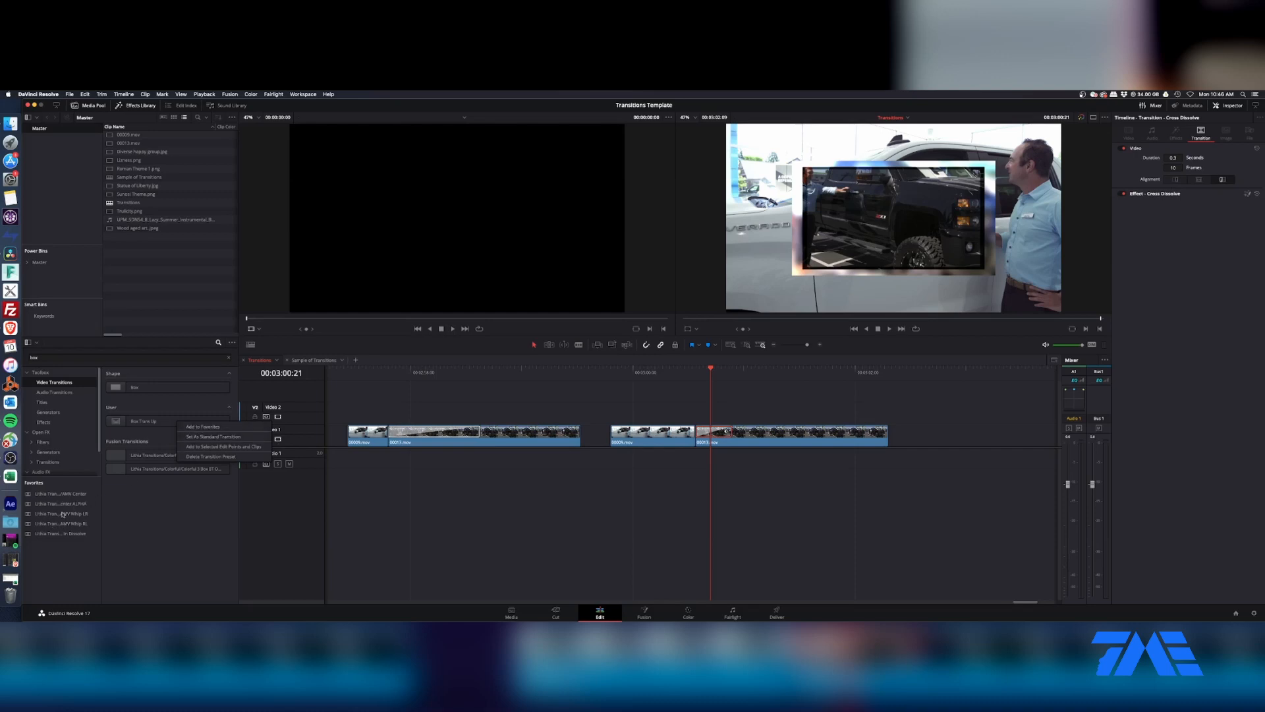
pyautogui.click(175, 520)
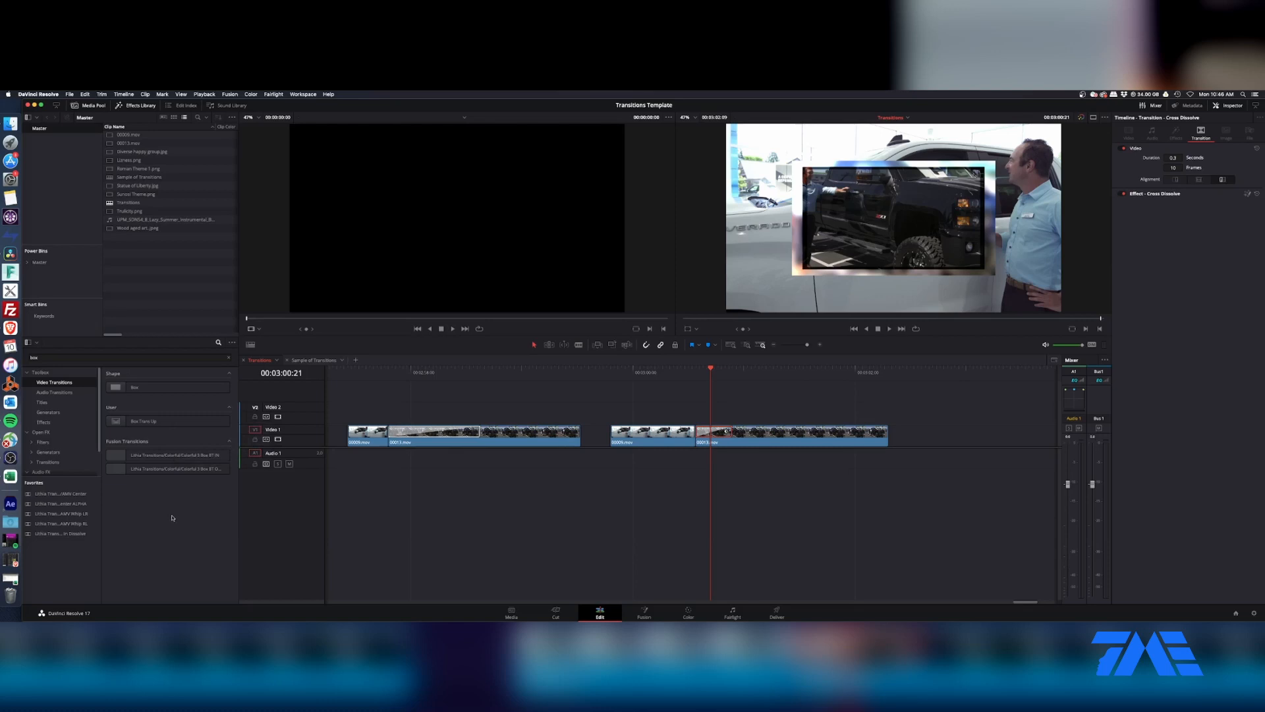